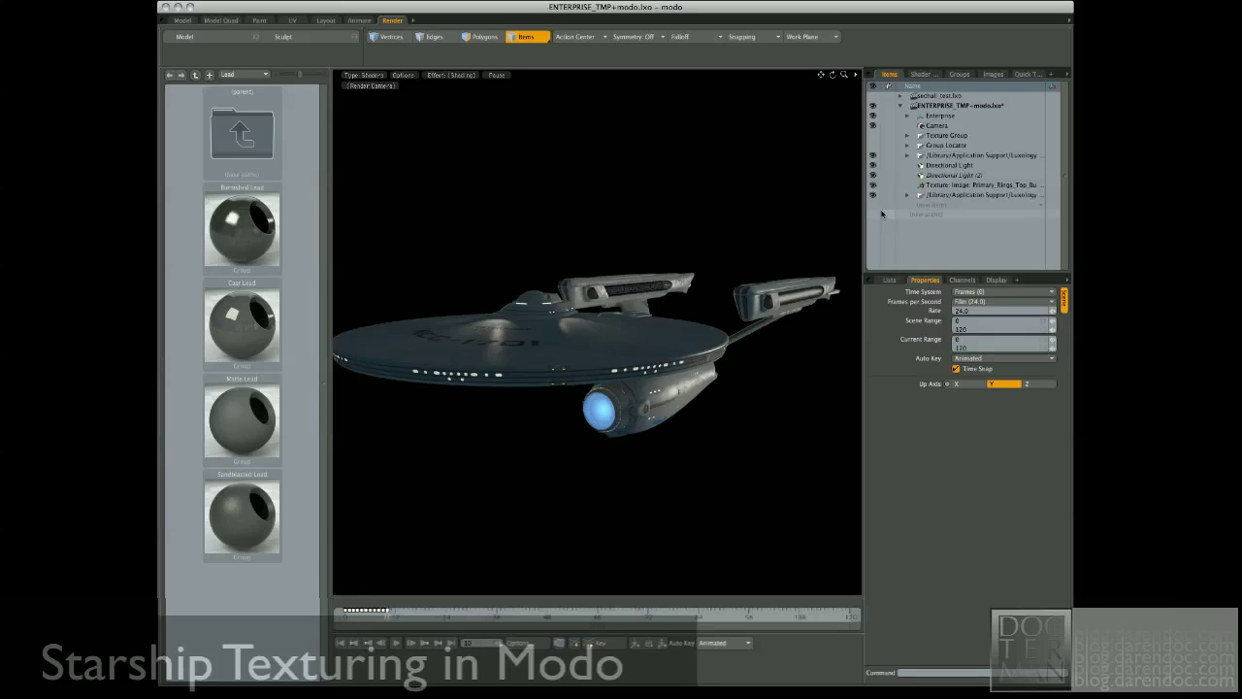
Step: Expand the Enterprise item group and examine the ship model from the front and the saucer's registry markings up close
left_click(908, 117)
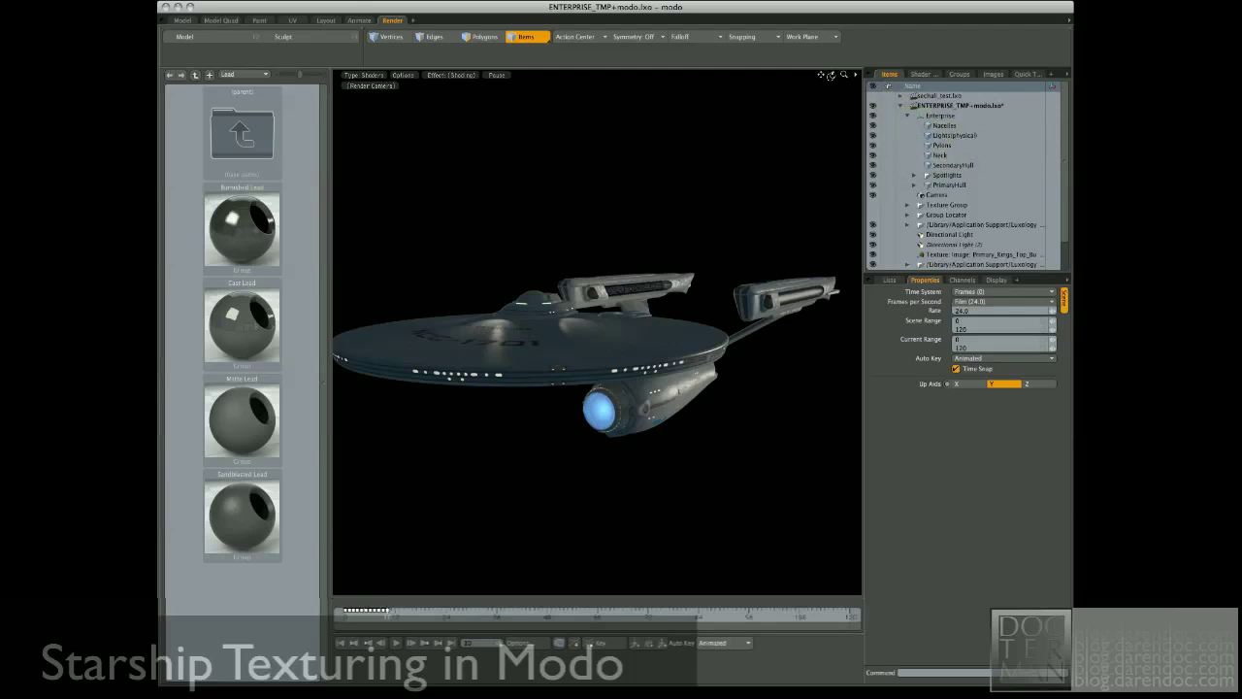
left_click_drag(825, 74, 570, 280)
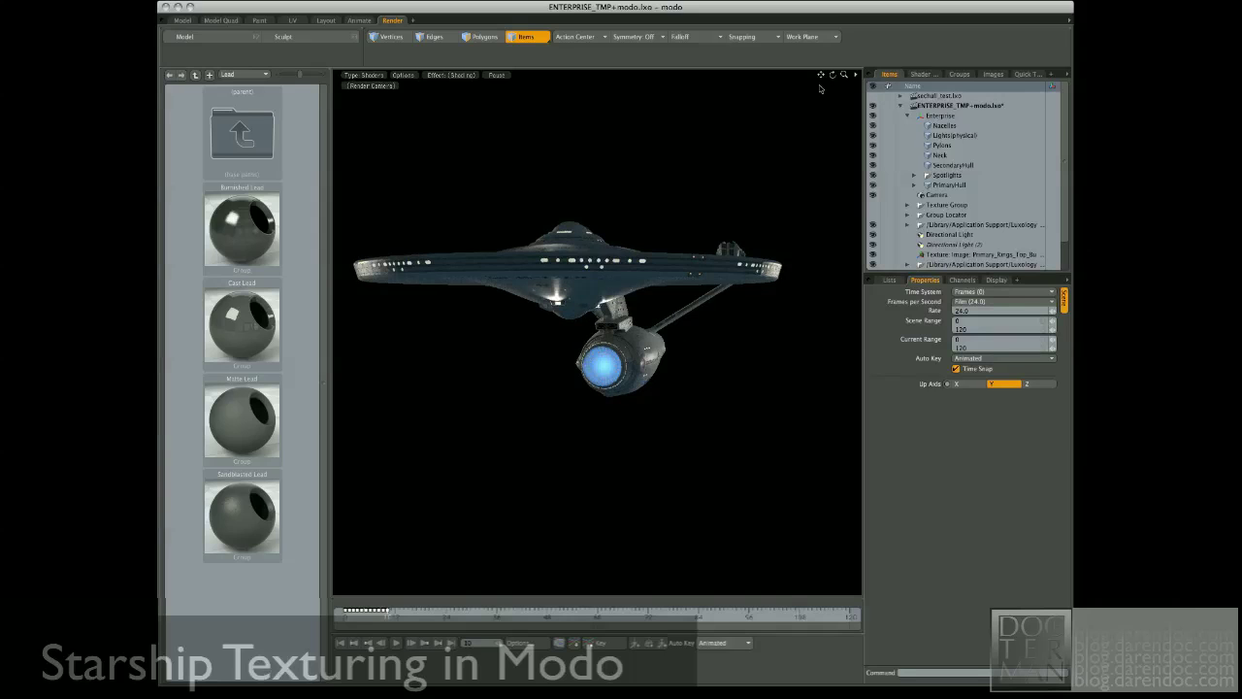
left_click_drag(828, 82, 845, 77)
key("ctrl+z")
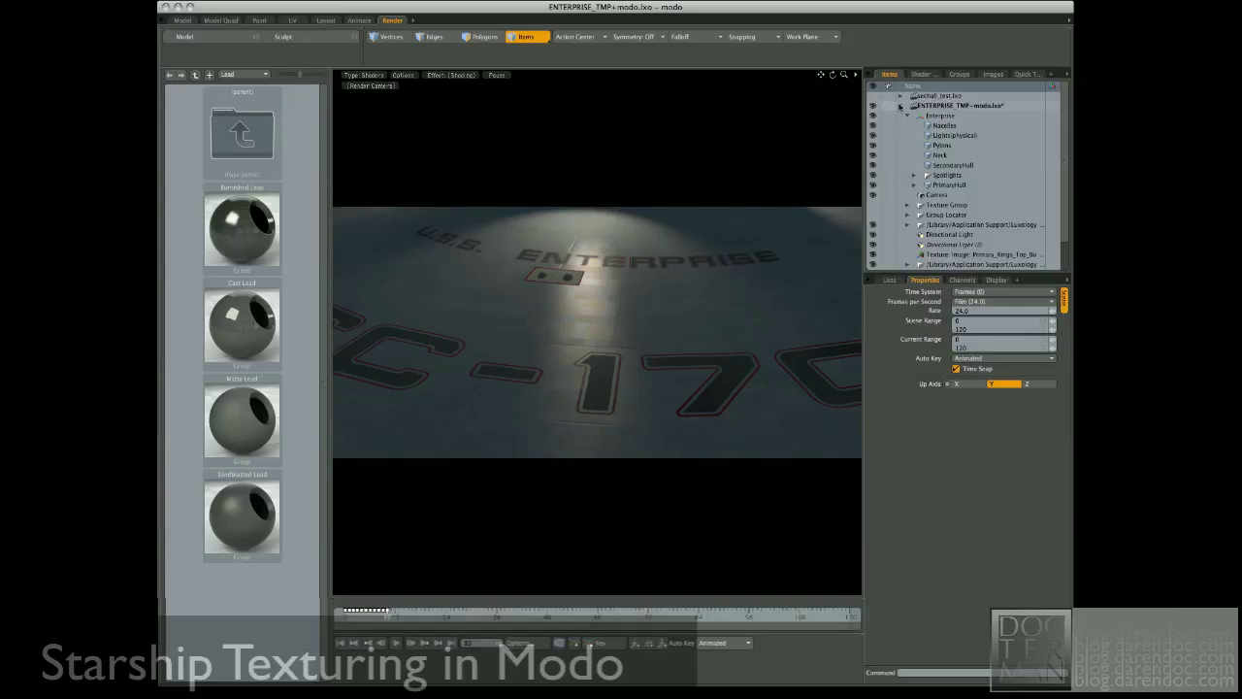
Step: Switch to the sechull_test.lxo scene and view the secondary hull from its deflector dish end
left_click(921, 96)
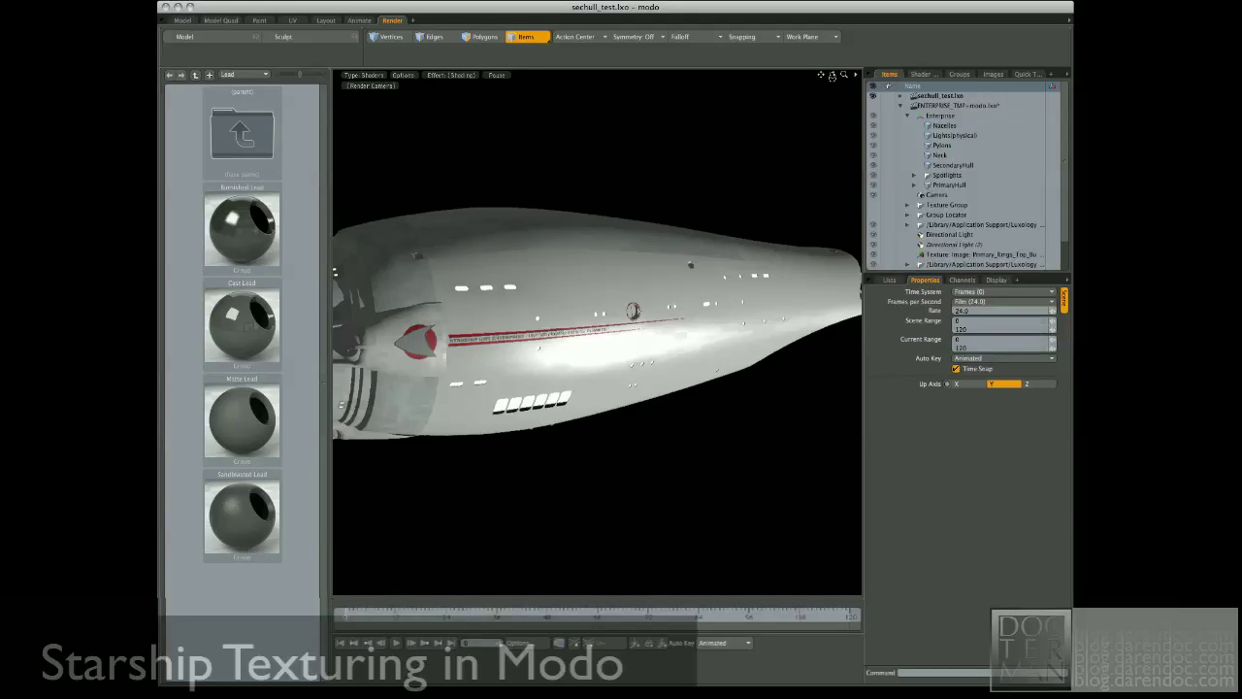
left_click_drag(832, 74, 791, 77)
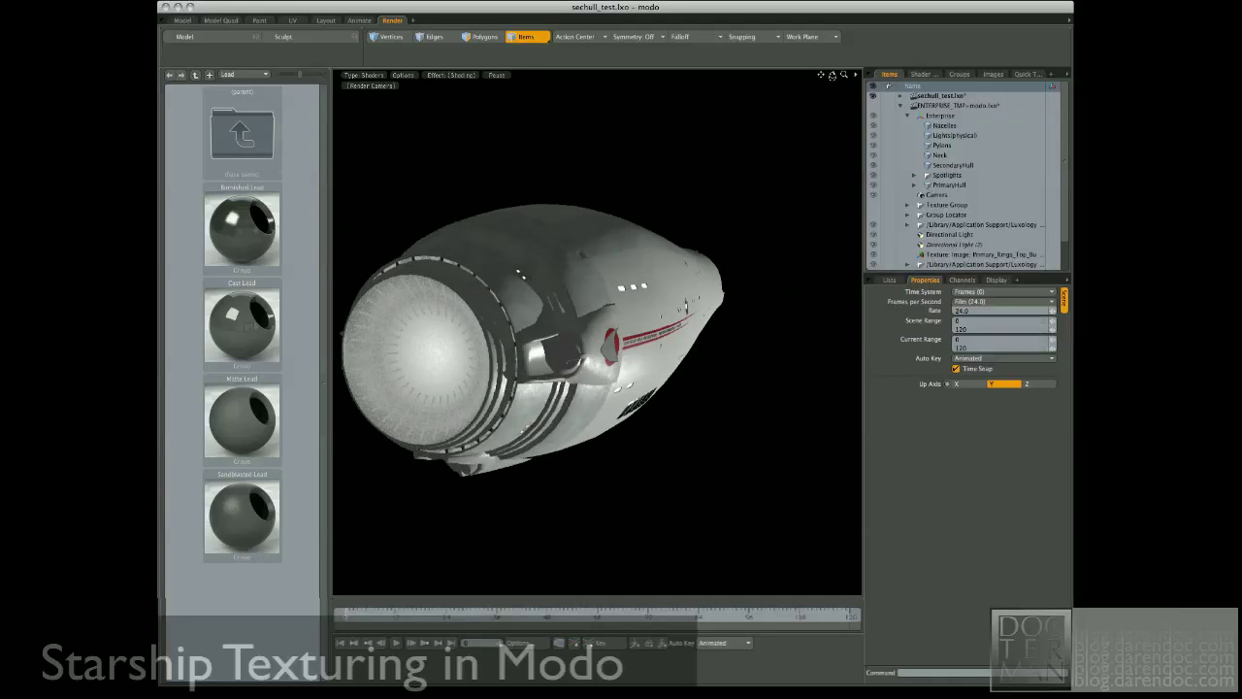
mouse_move(831, 75)
left_mouse_down()
mouse_move(813, 77)
mouse_move(830, 86)
left_mouse_up()
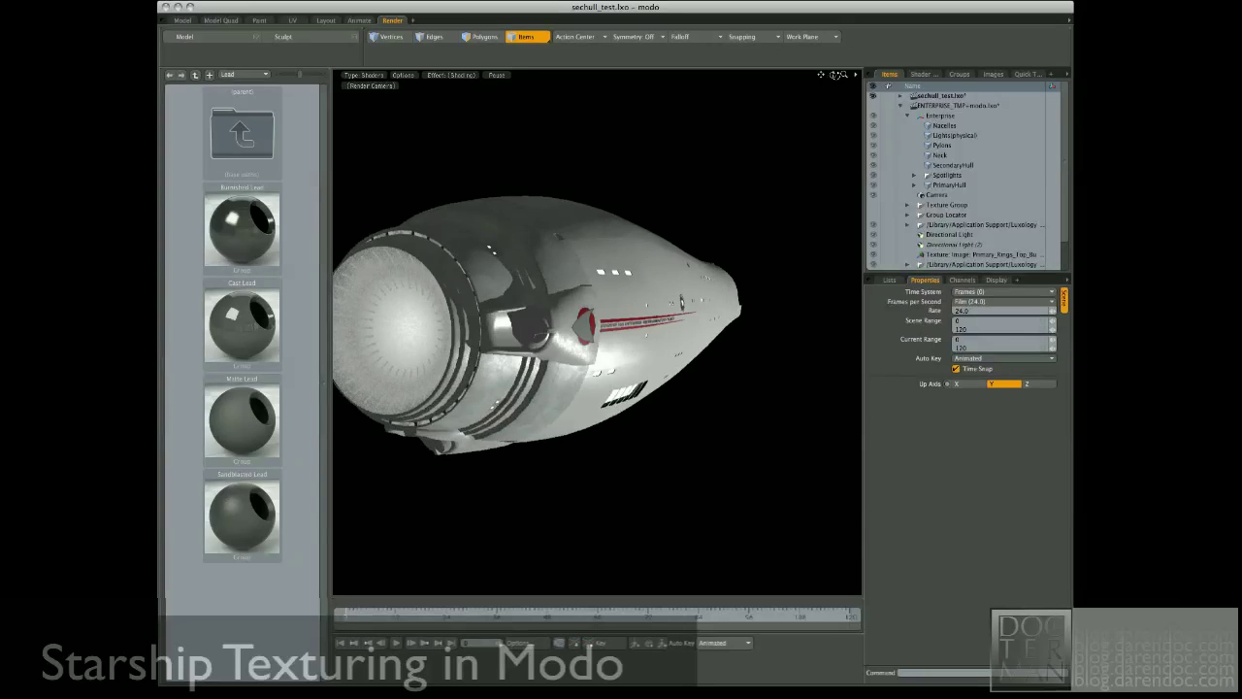
left_click_drag(832, 76, 825, 80)
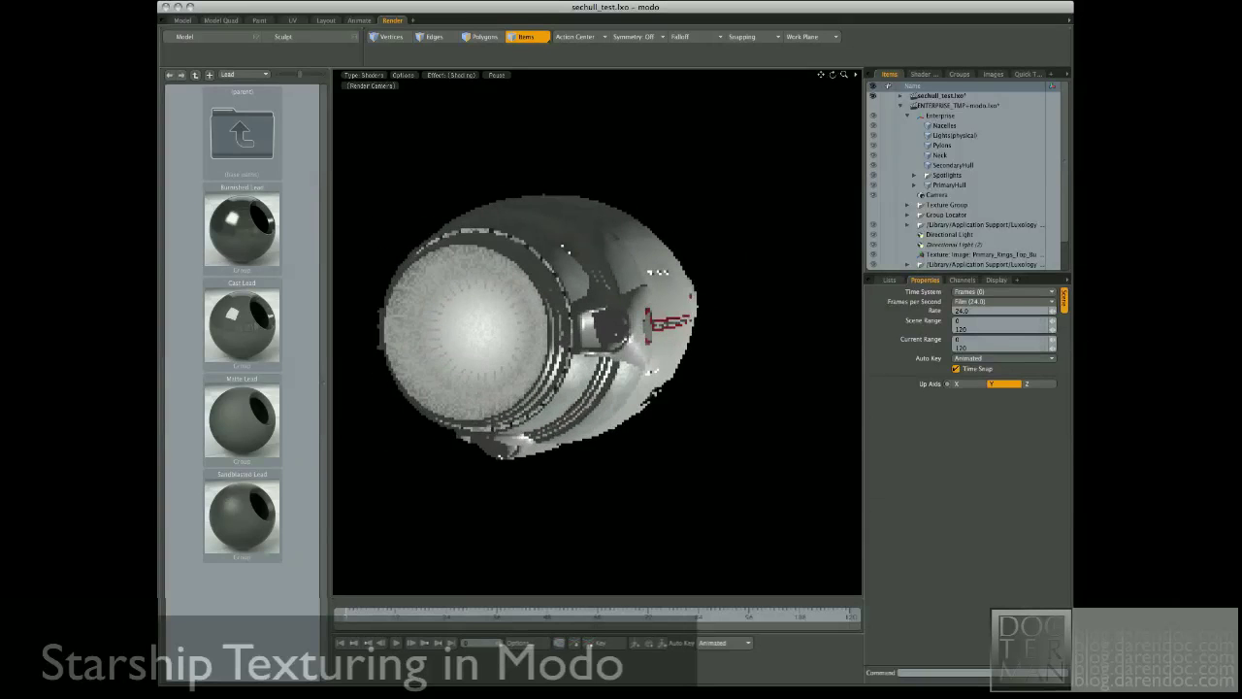
Step: Show the Shader Tree, expand its Render group, and widen the list so the full material names are readable
left_click(921, 74)
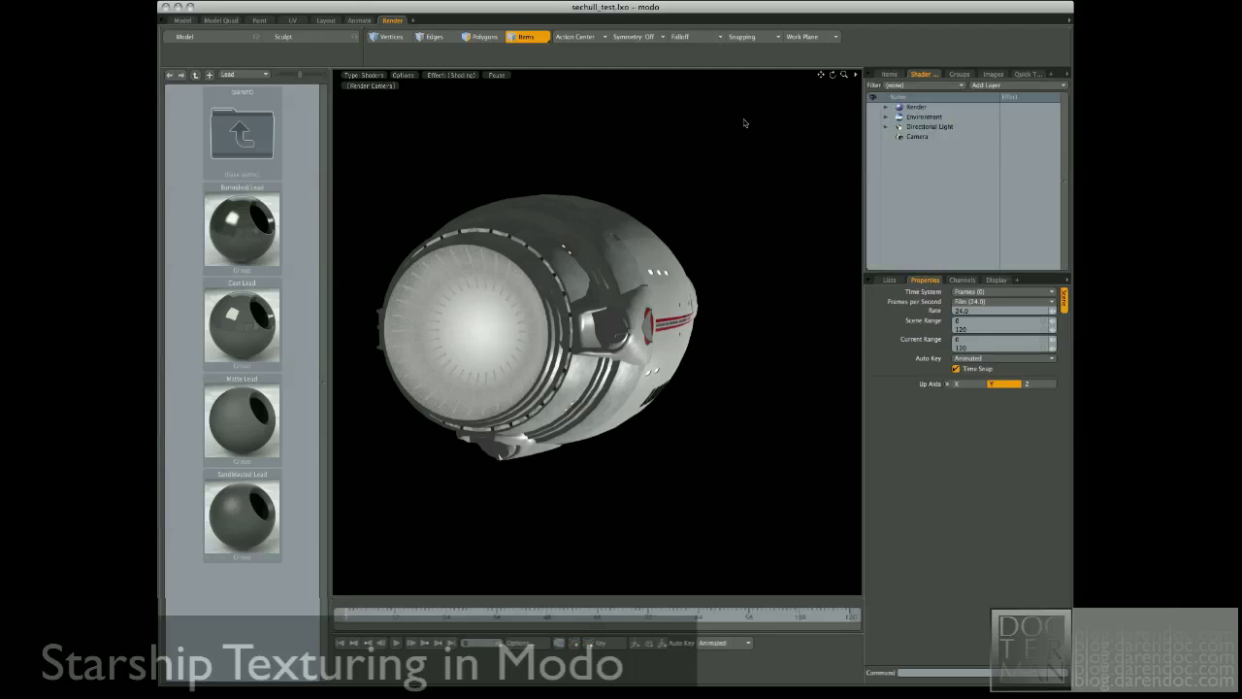
left_click(884, 110)
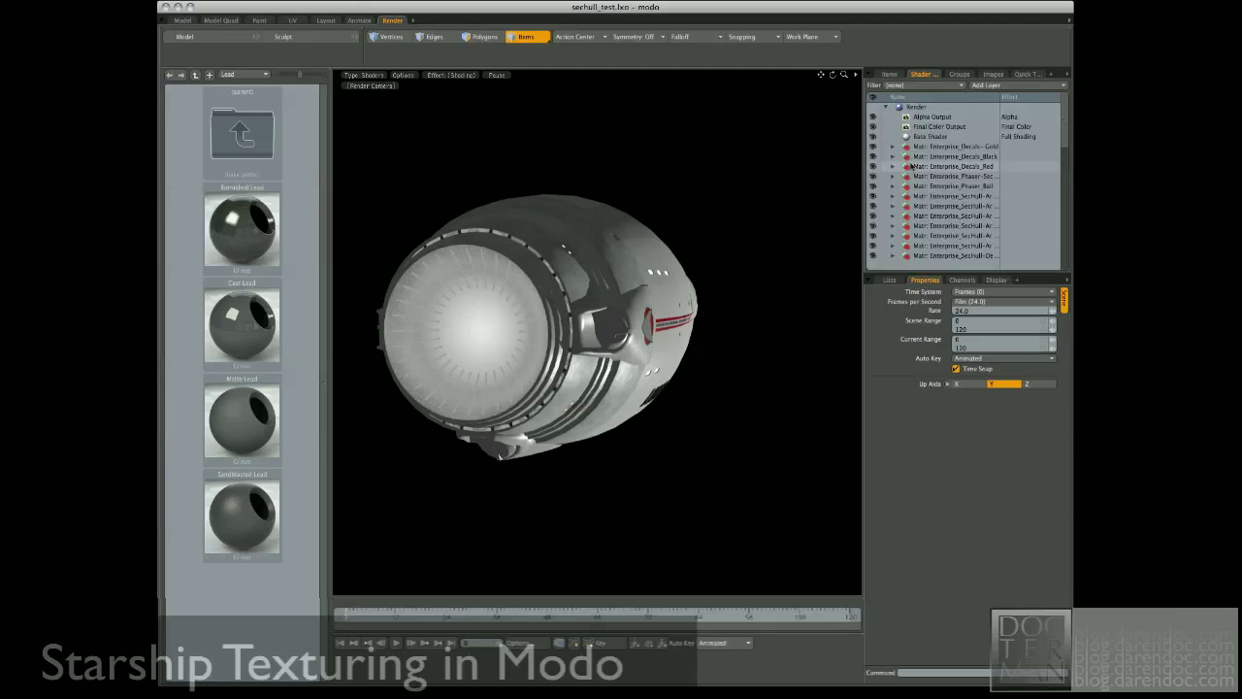
scroll(917, 165, "down", 4)
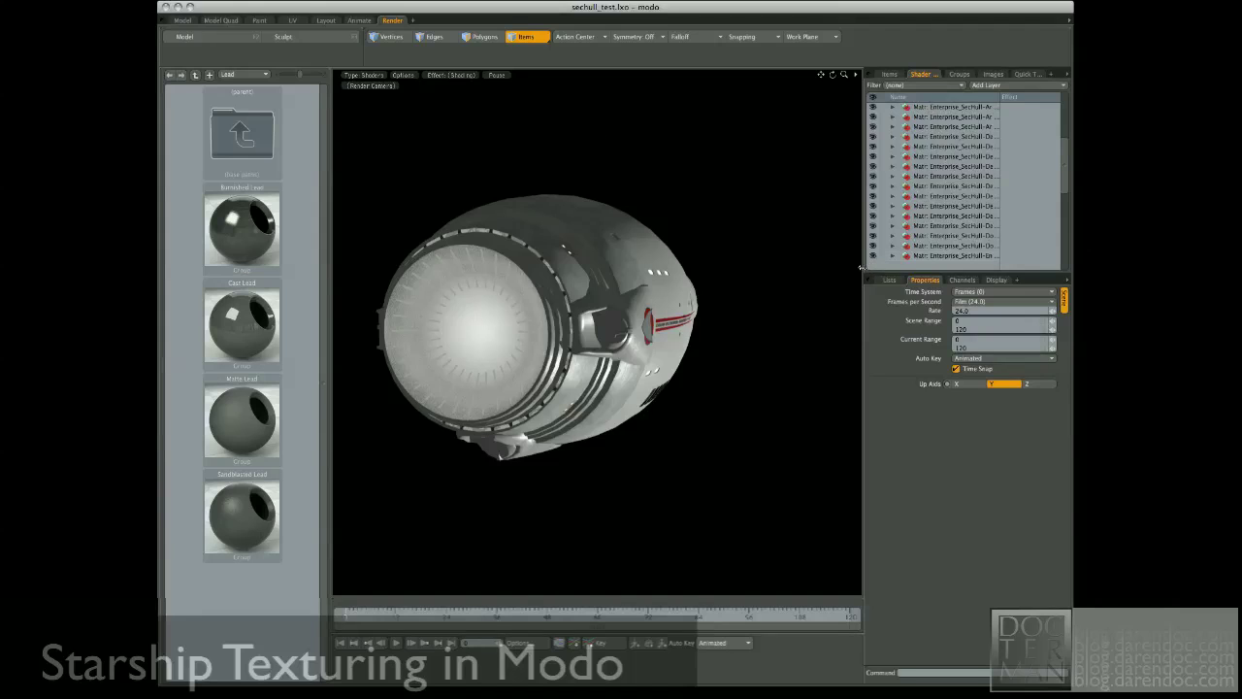
left_click_drag(863, 269, 836, 272)
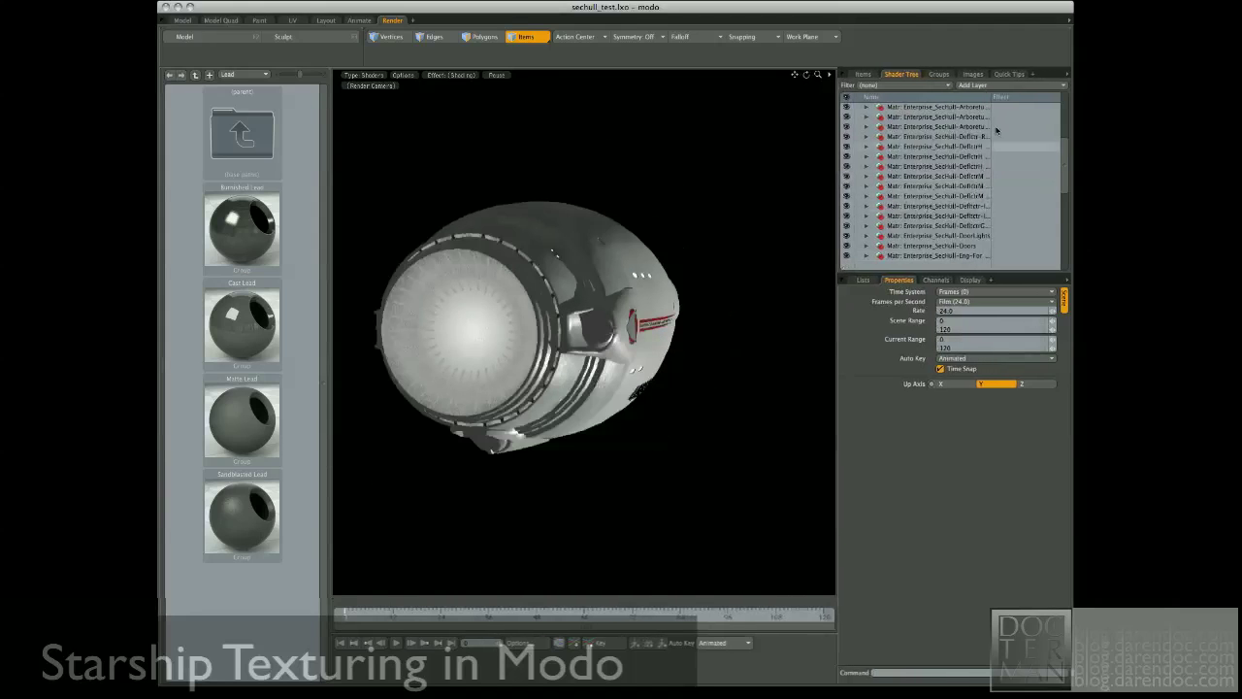
left_click_drag(997, 96, 1030, 96)
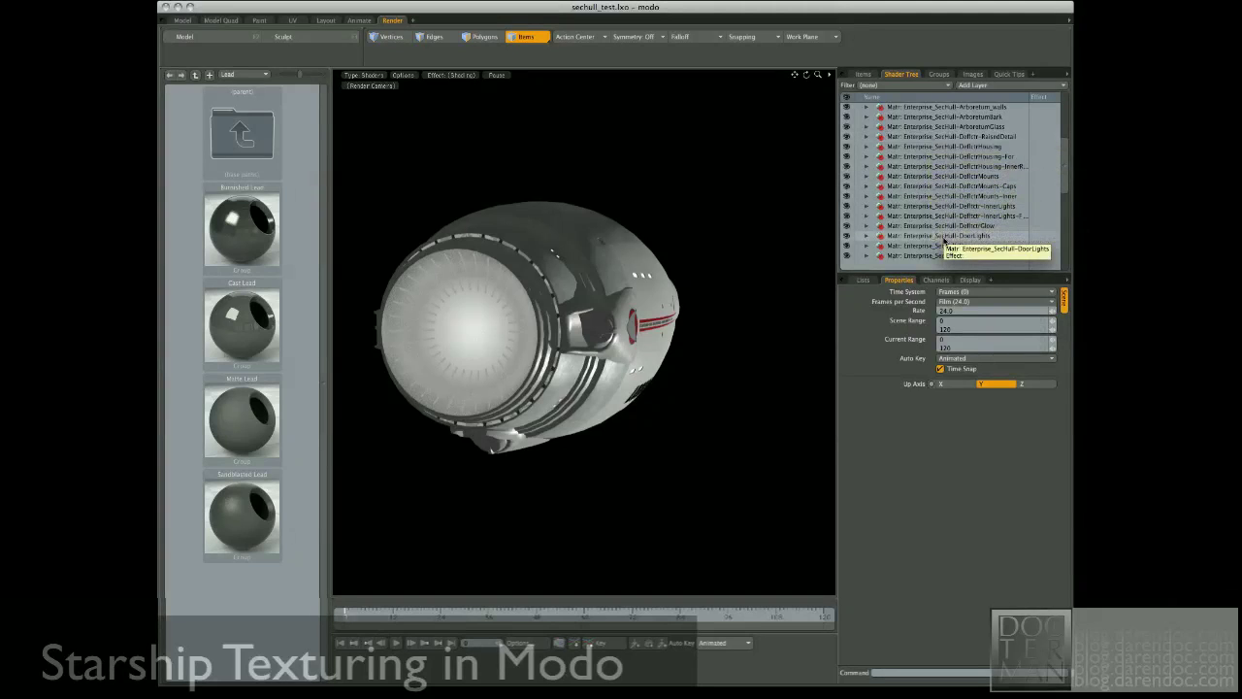
Step: Expand the Enterprise_SecHull-DeflctrGlow material and preview its DeflctrDishColor-3 and DeflctrDishLum-4 images
left_click(867, 225)
scroll(889, 217, "down", 3)
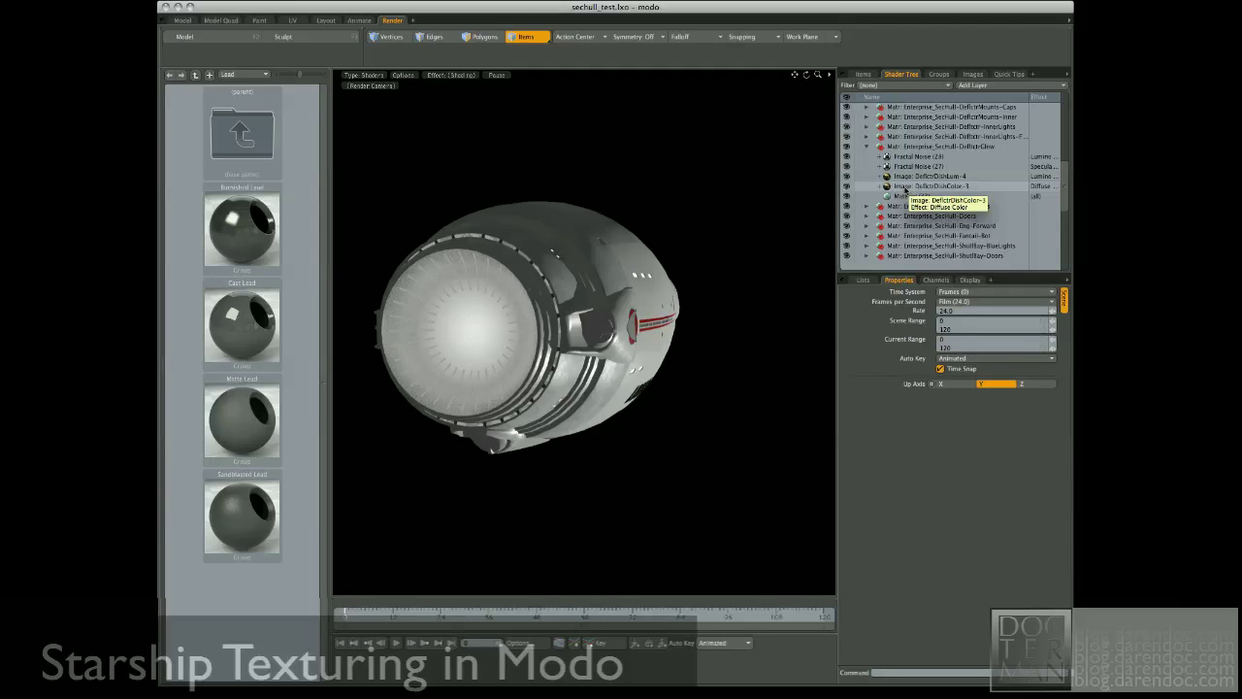
double_click(903, 191)
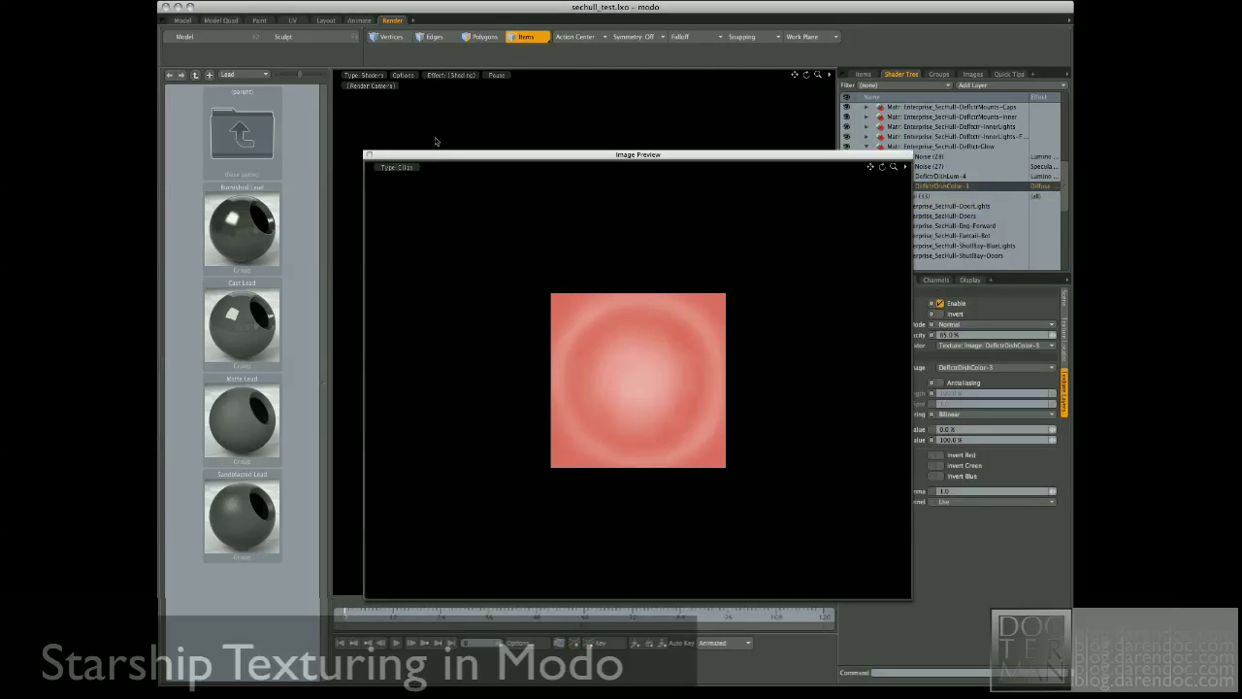
left_click(368, 156)
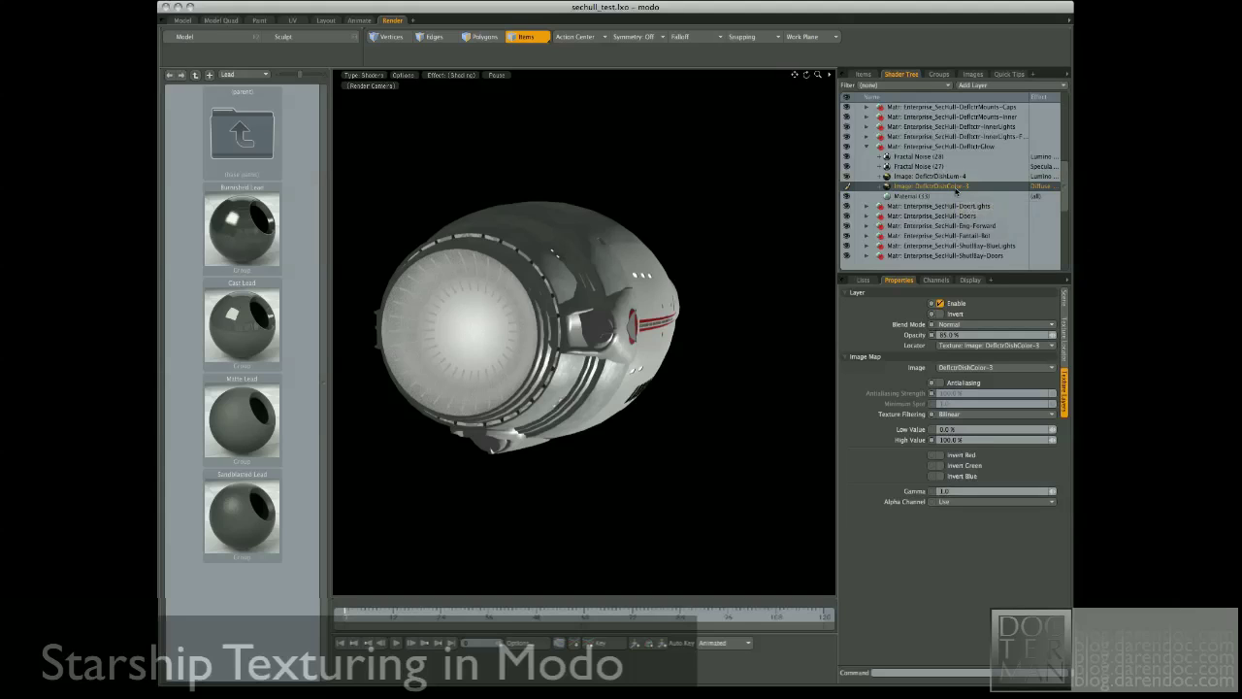
double_click(949, 177)
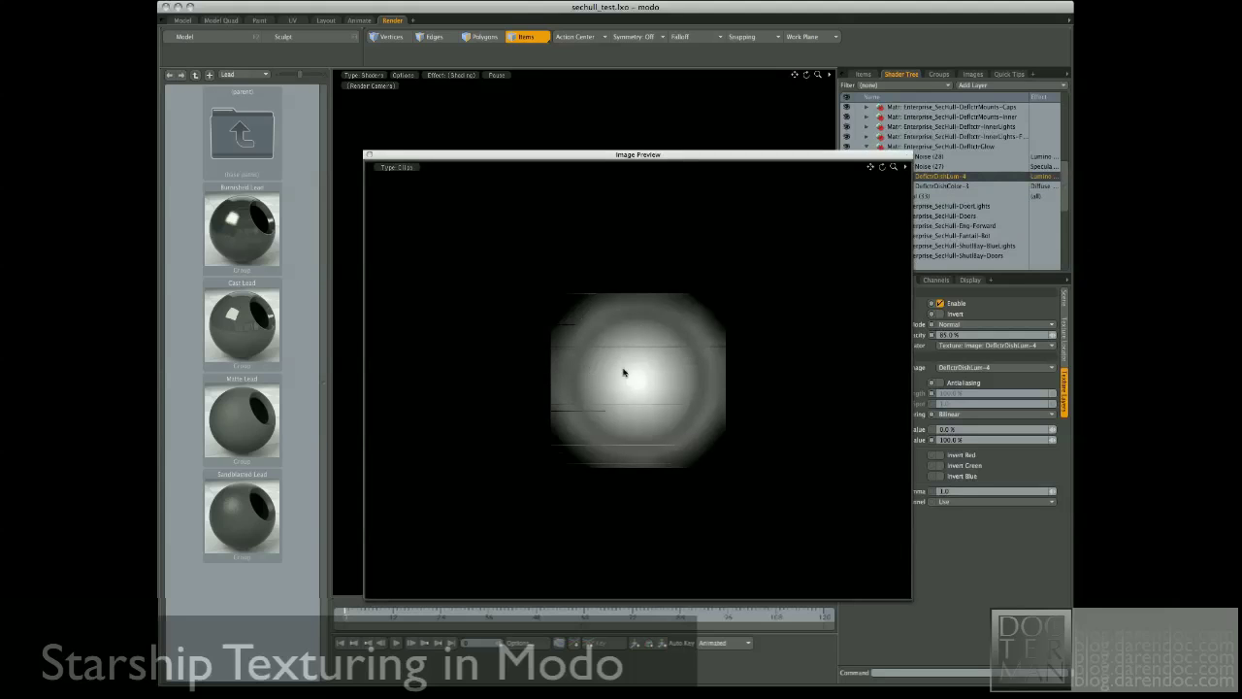
left_click(369, 155)
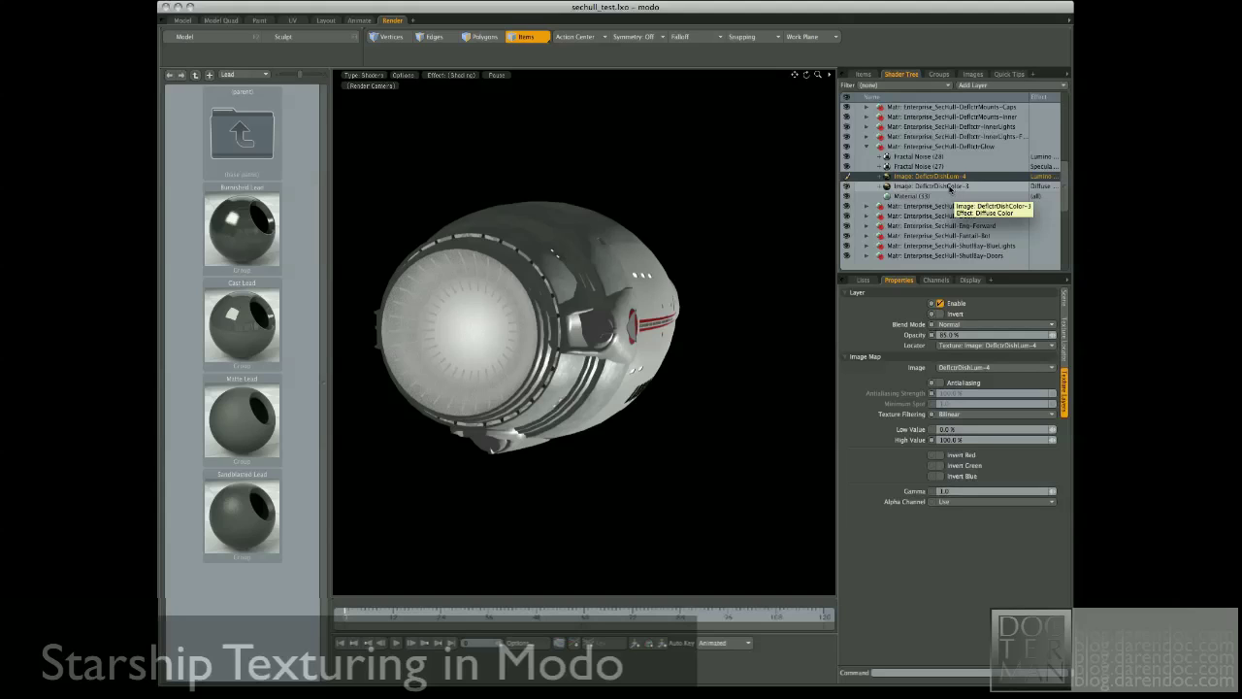
Step: Change the DeflctrDishColor-3 image layer's effect to Luminous Color and set its opacity to 100%
left_click(953, 187)
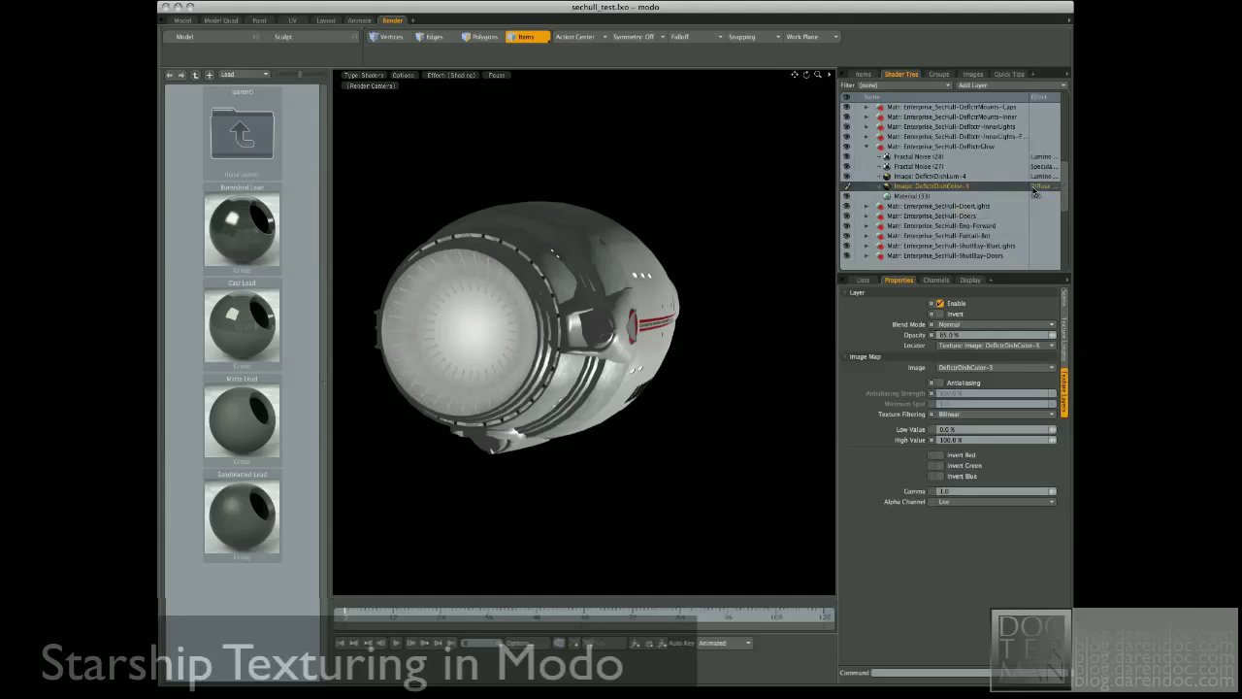
left_click(1035, 188)
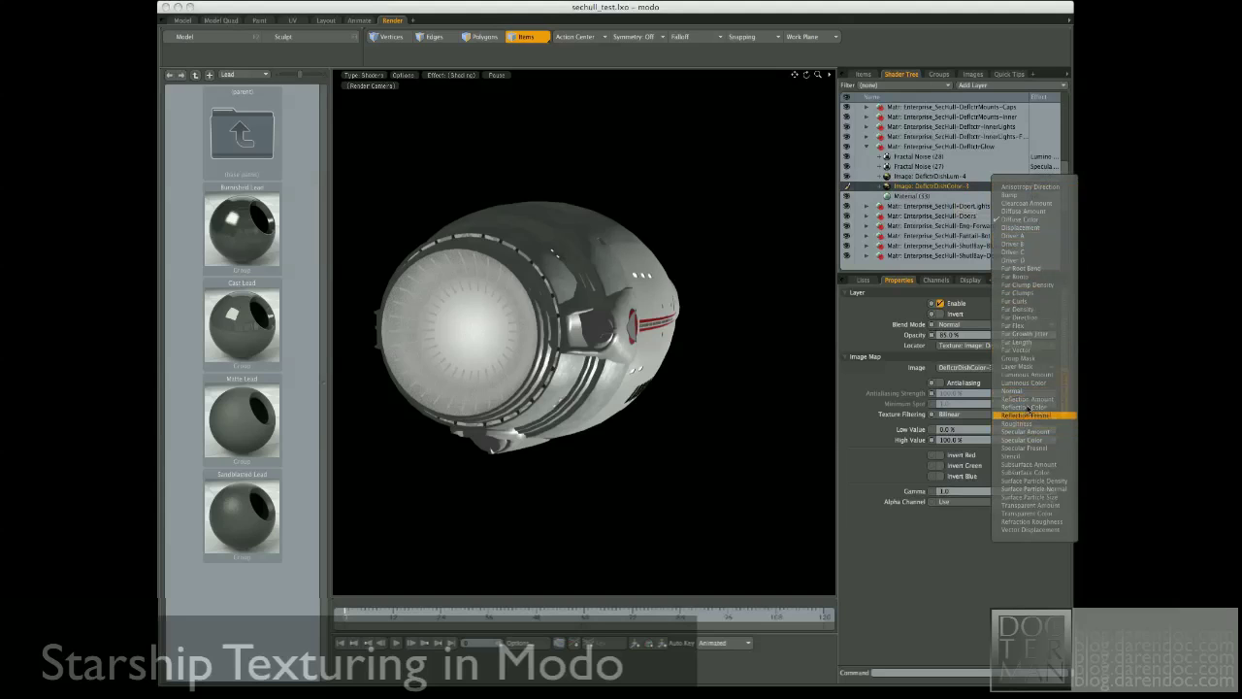
left_click(1024, 384)
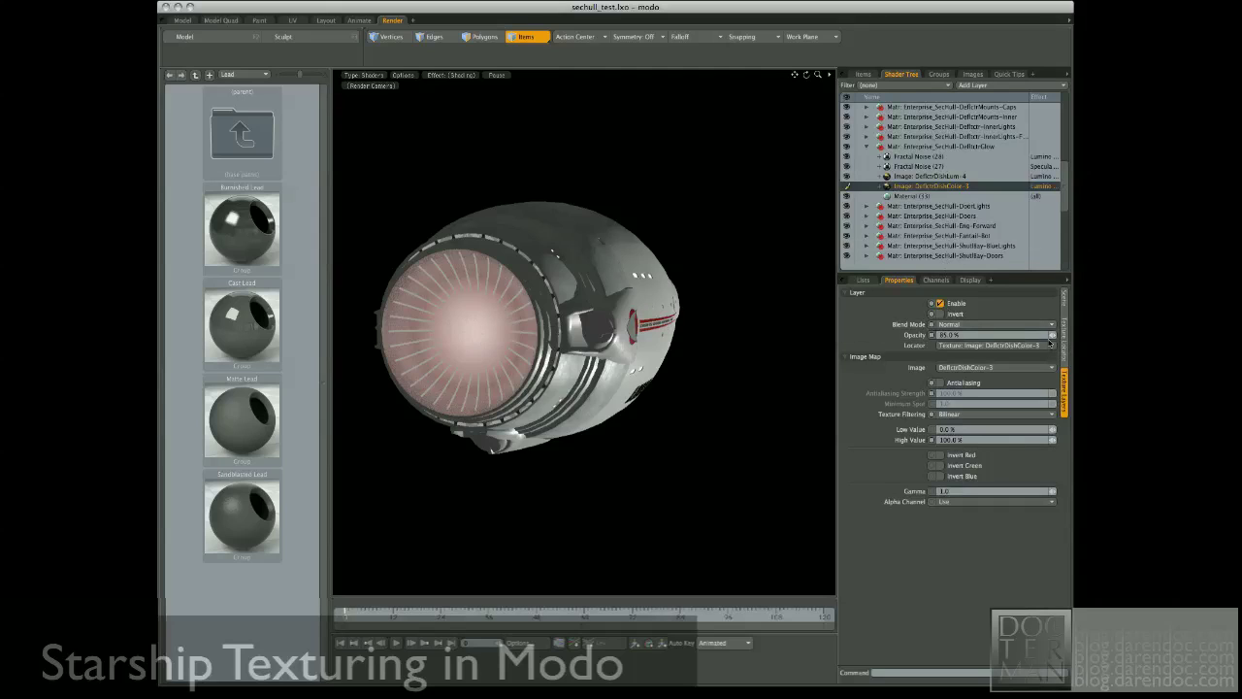
left_click(1053, 335)
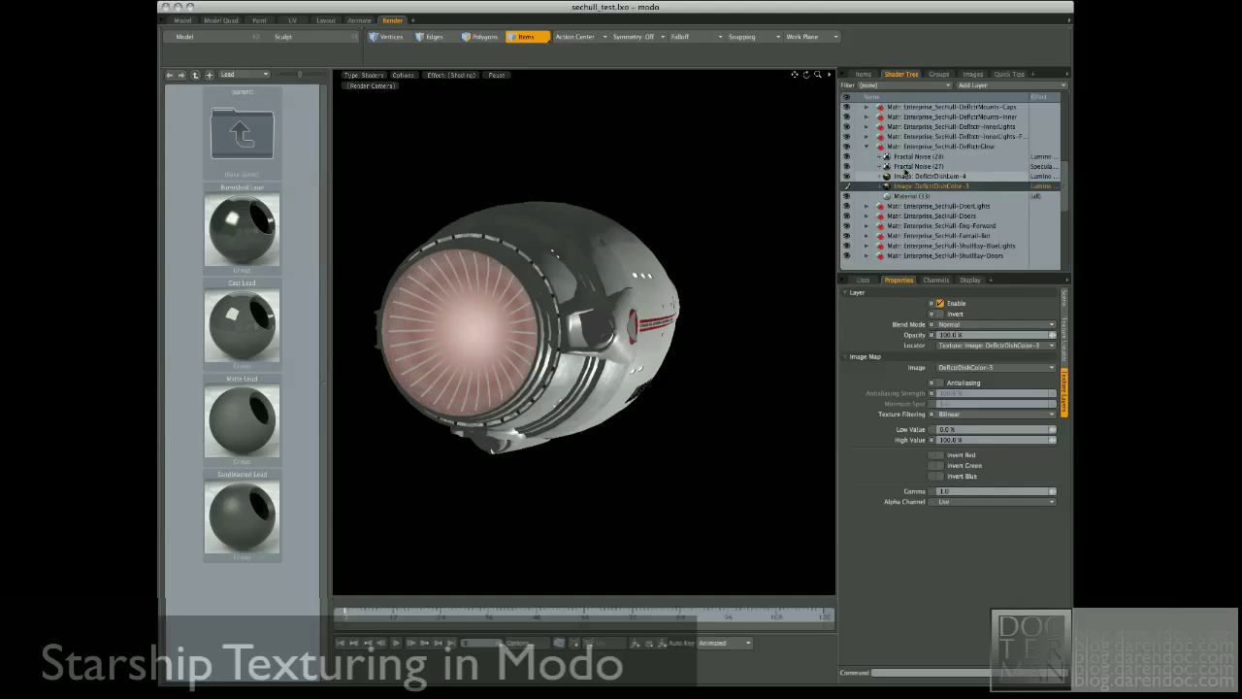
Step: Set the opacity of the topmost Fractal Noise layer in the DeflctrGlow material to 15%
left_click(906, 167)
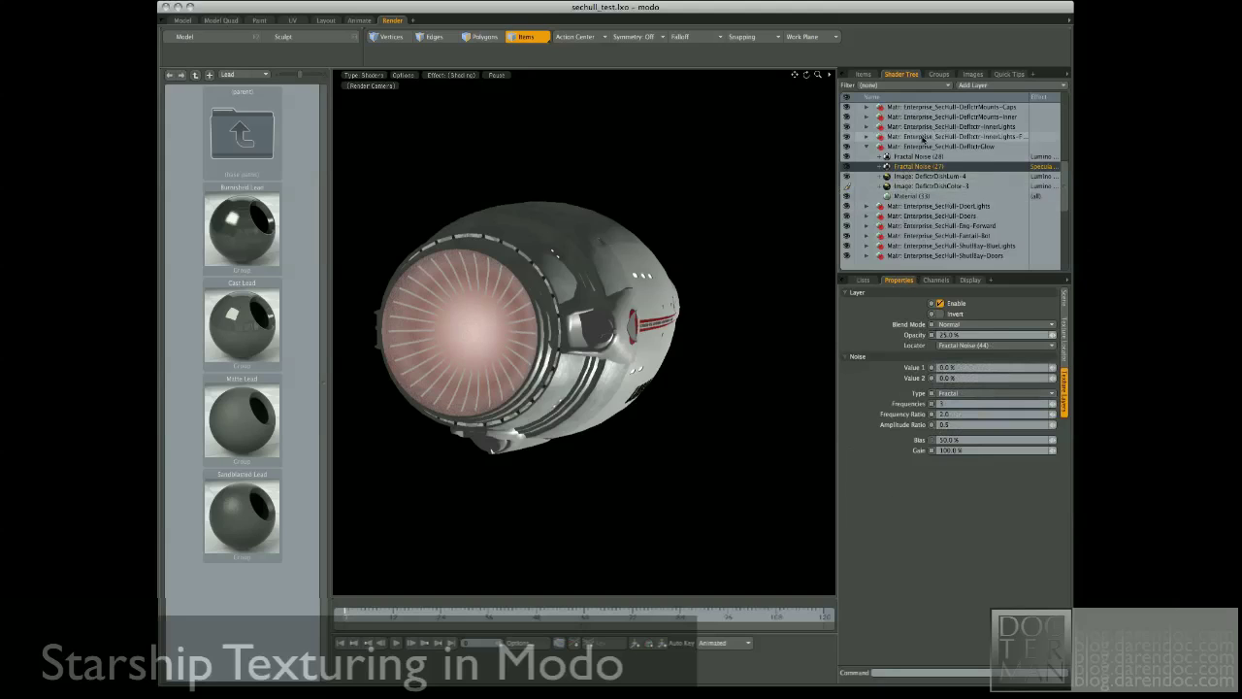
left_click(907, 156)
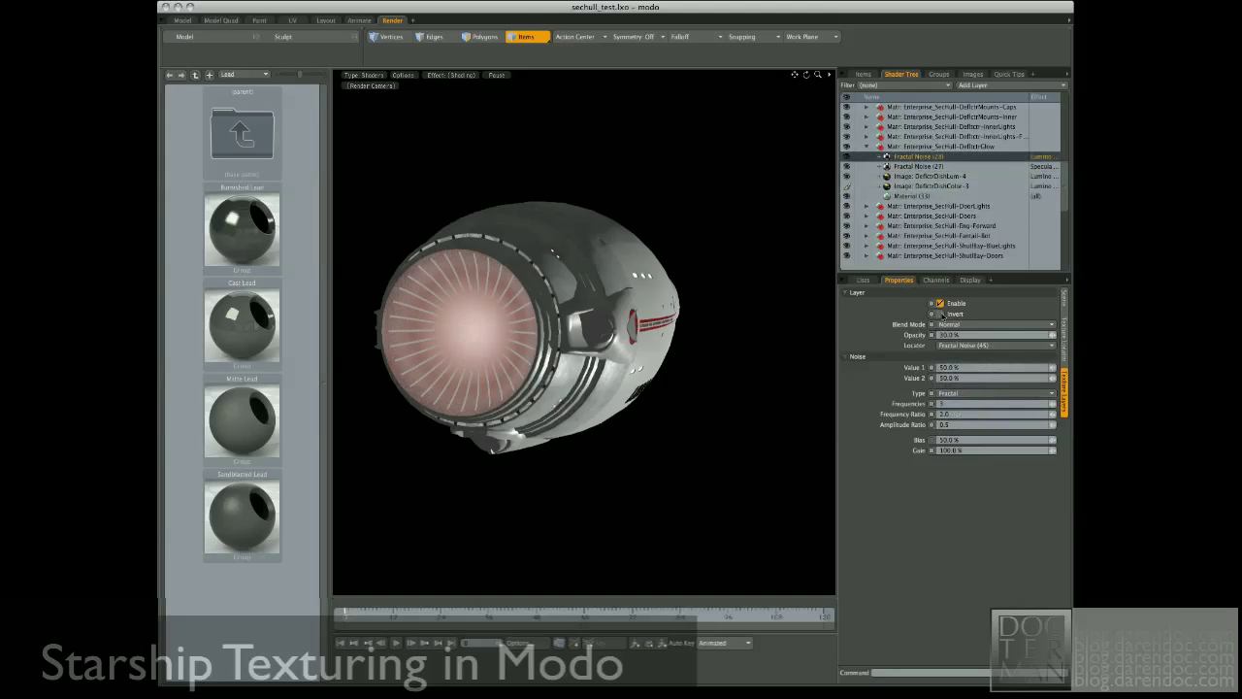
left_click_drag(1053, 336, 1020, 336)
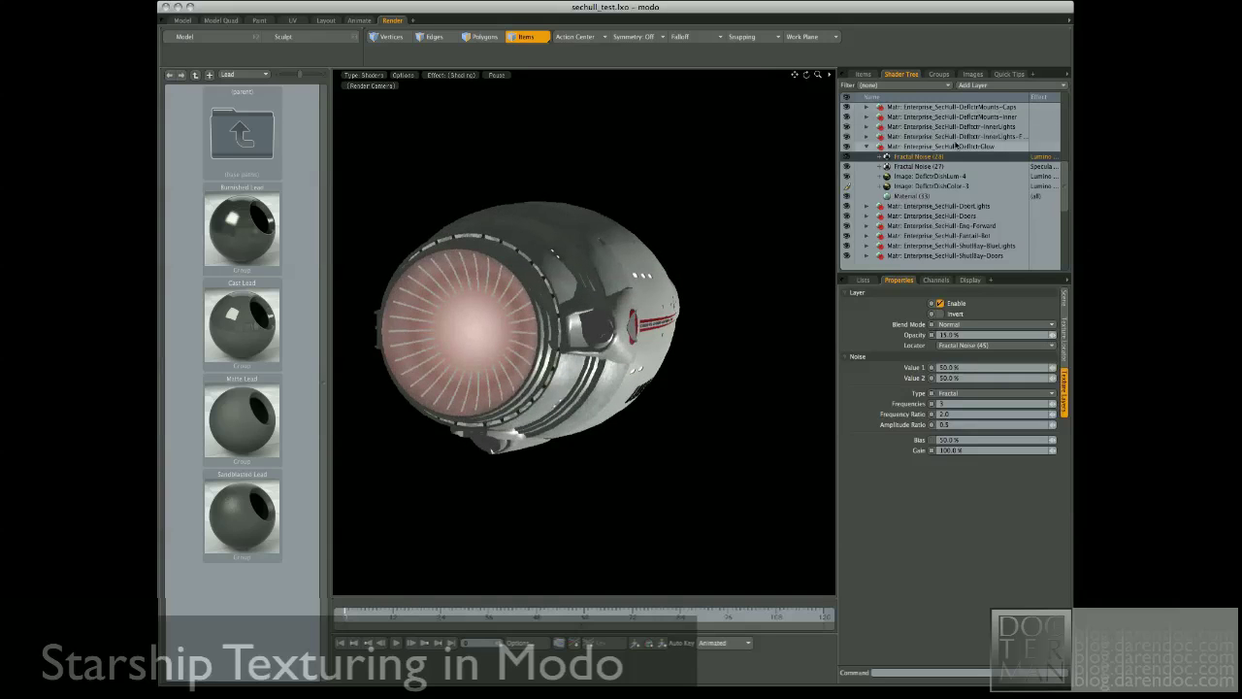
Step: Duplicate the DeflctrDishColor-3 image layer, set the copy's blend mode to Multiply, and turn the copy off
left_click(925, 187)
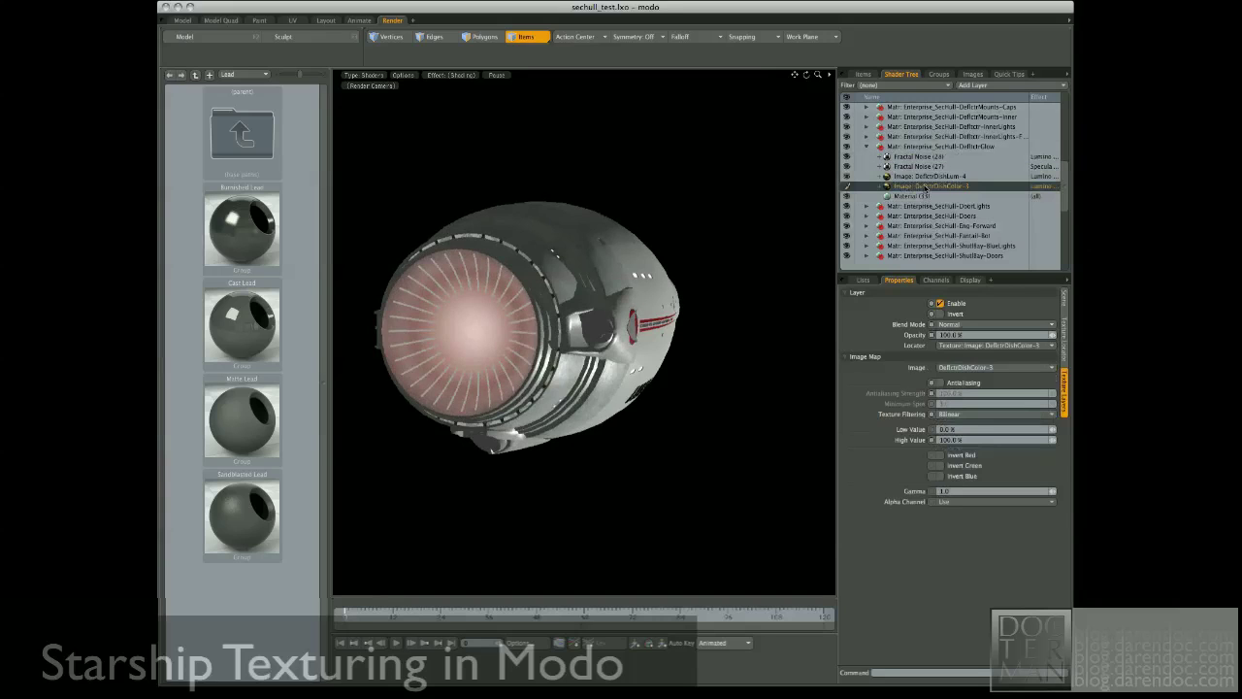
right_click(925, 186)
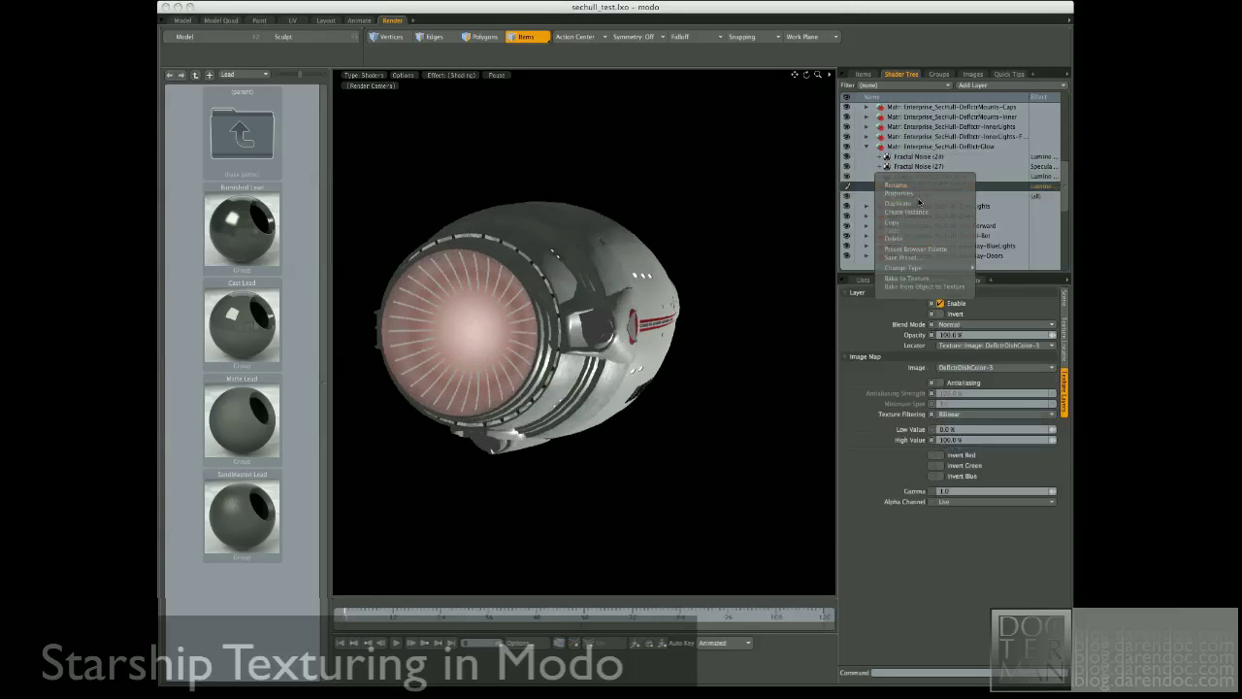
left_click(919, 204)
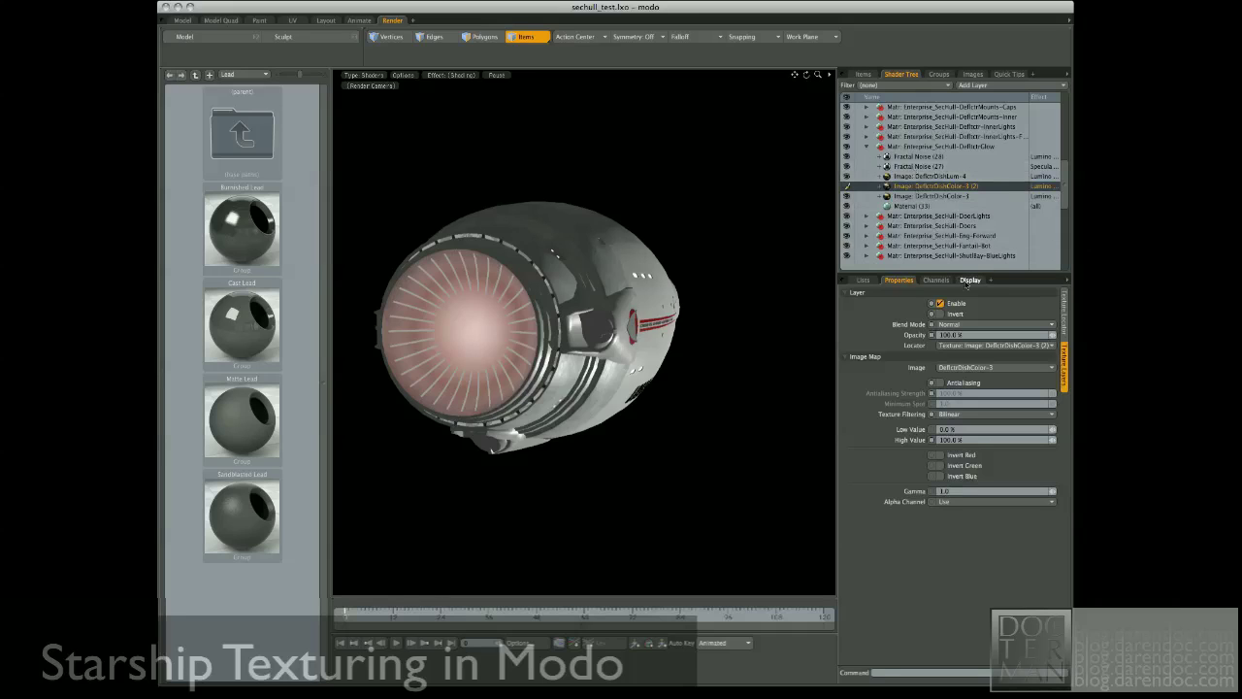
left_click(993, 324)
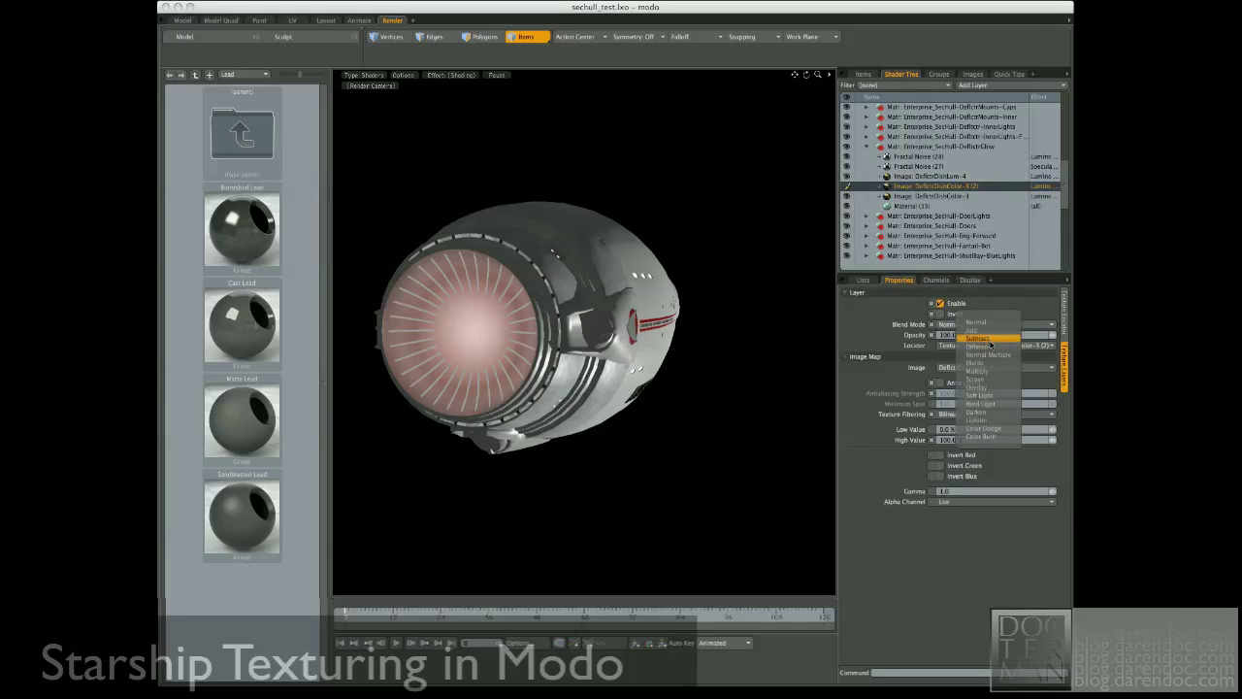
left_click(991, 373)
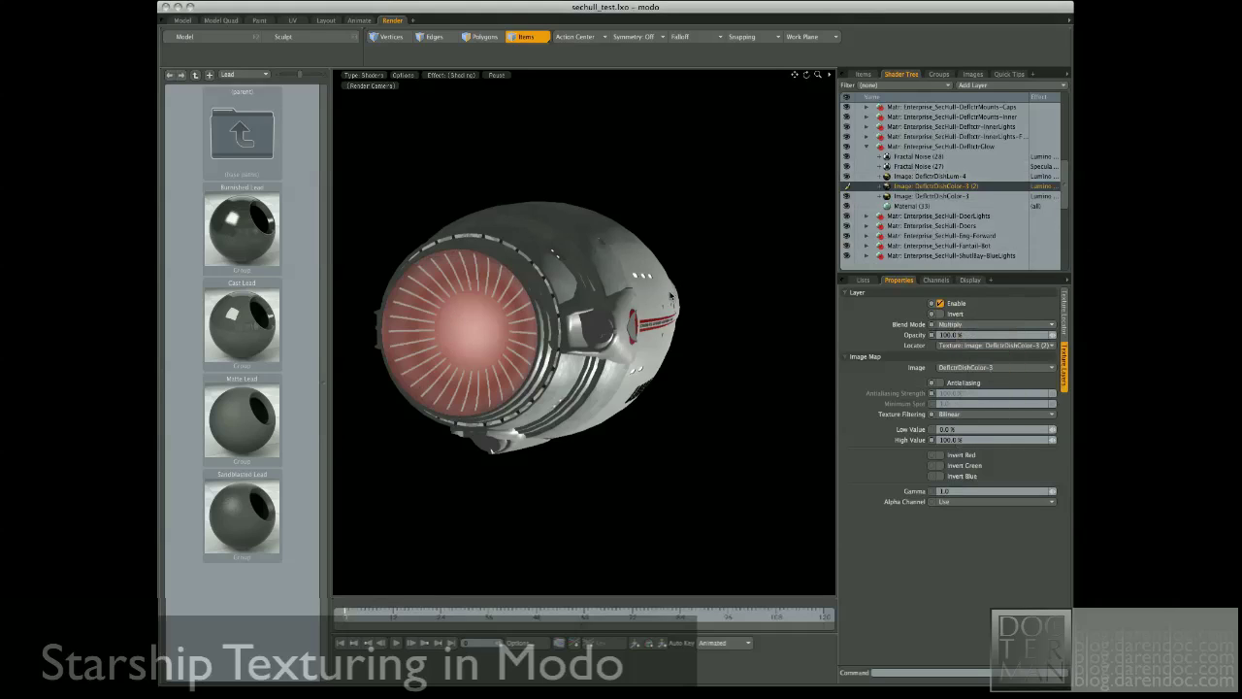
left_click(847, 186)
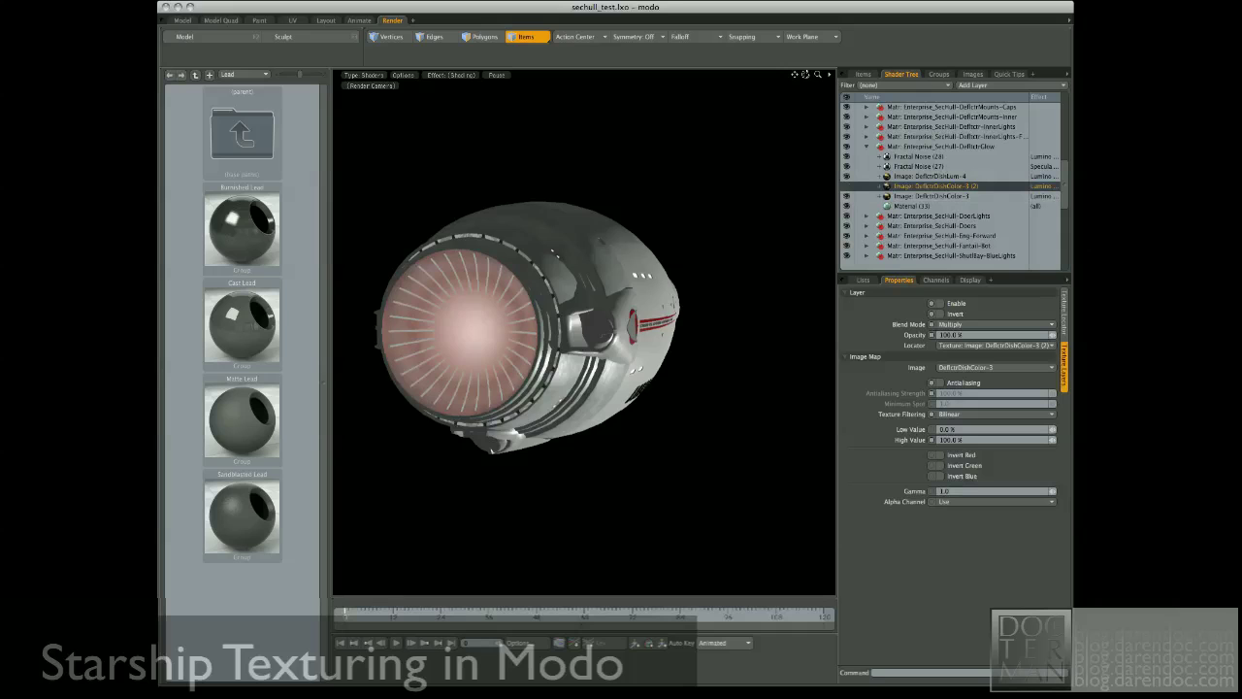
Step: Collapse the DeflctrGlow material and compare the hull's side with the Enterprise_SecHull-Sides&Bot material switched off and on
left_click_drag(805, 74, 708, 449)
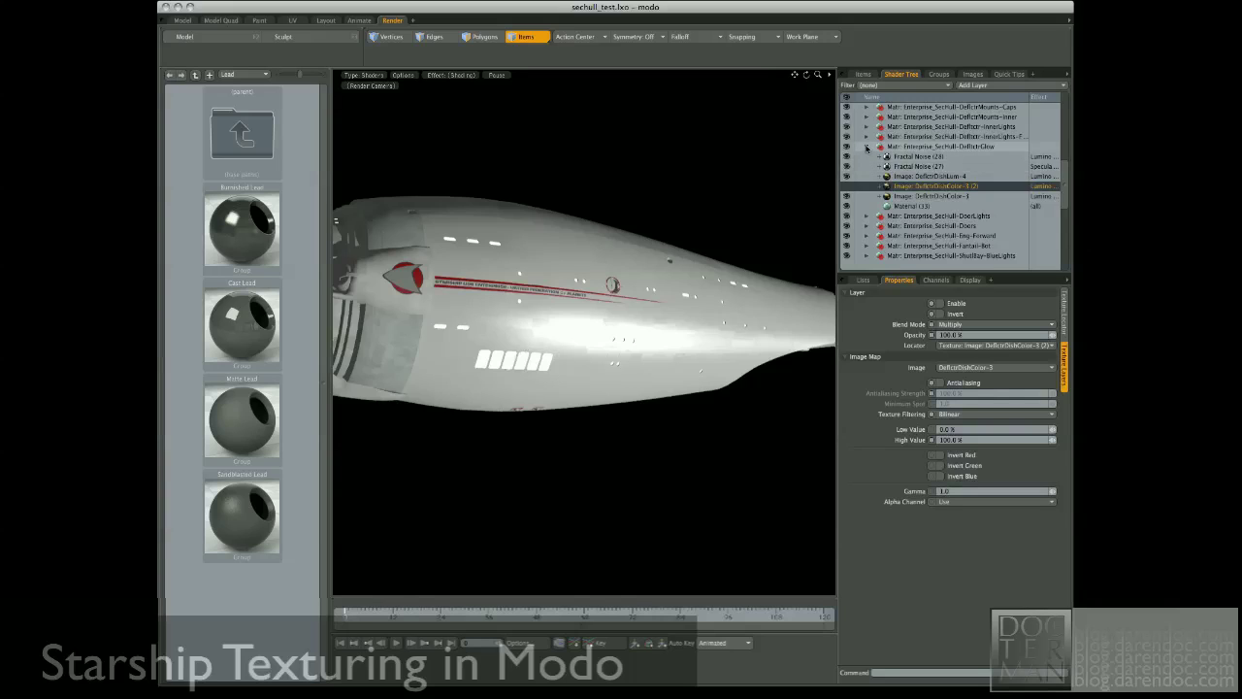
left_click(867, 147)
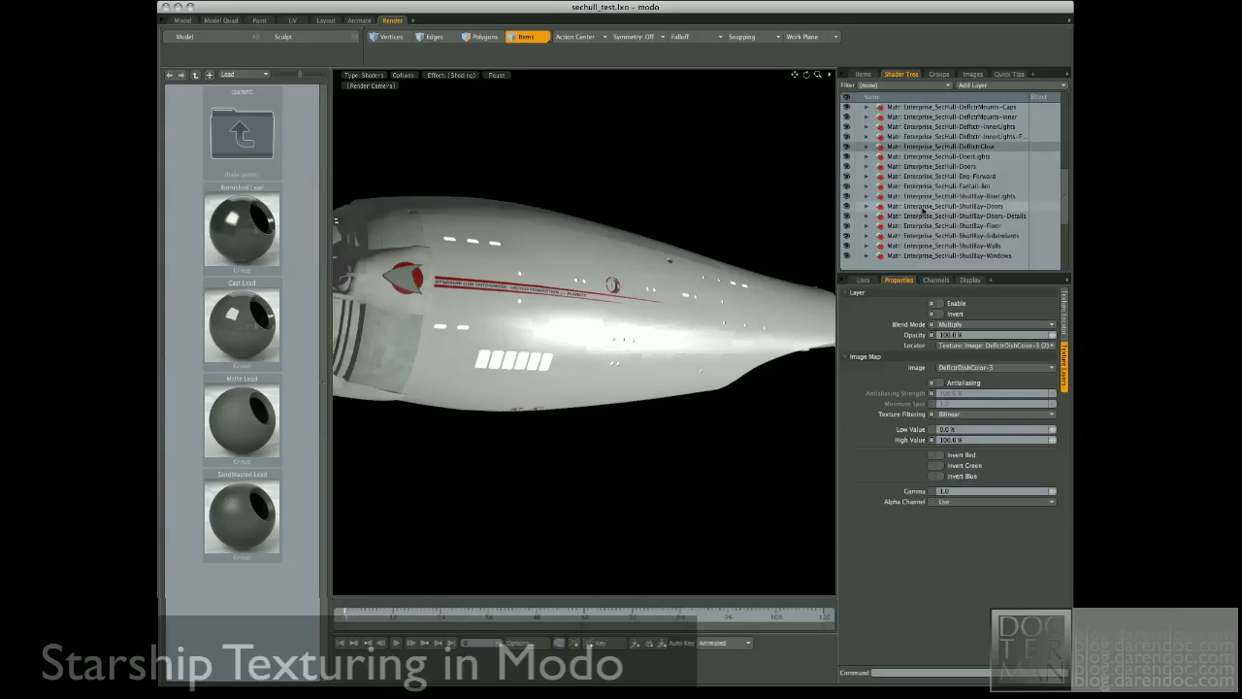
scroll(913, 146, "down", 3)
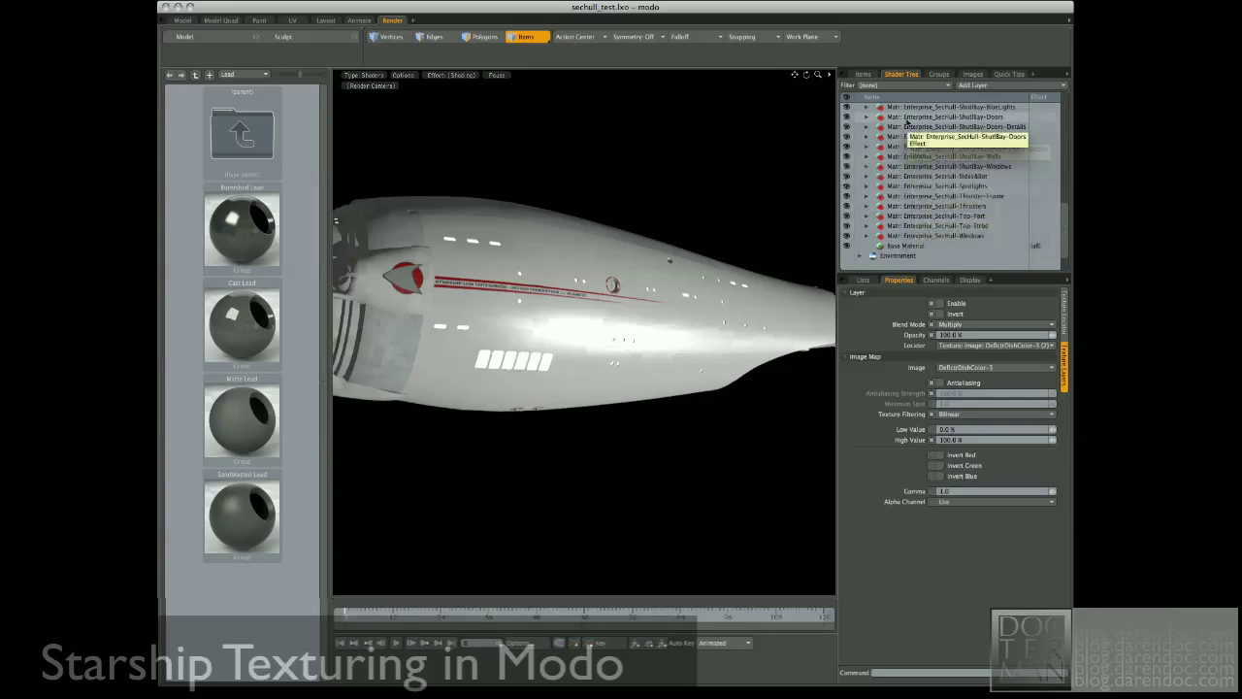
scroll(912, 165, "up", 3)
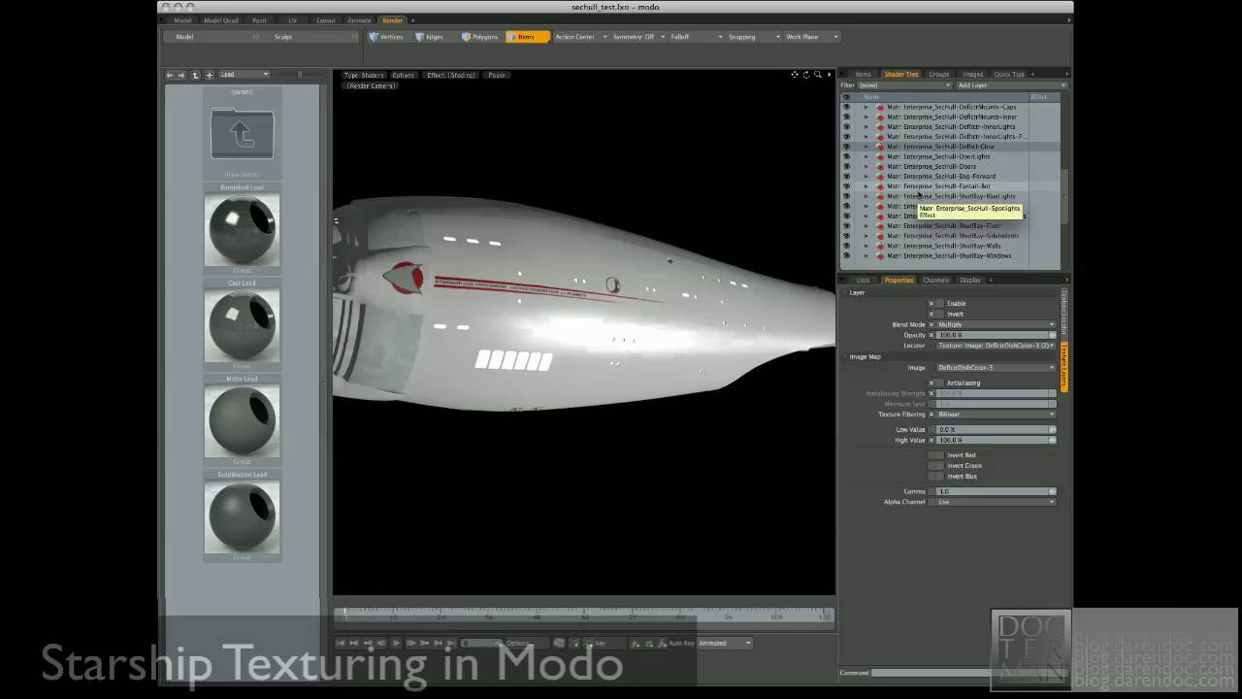
scroll(922, 199, "down", 3)
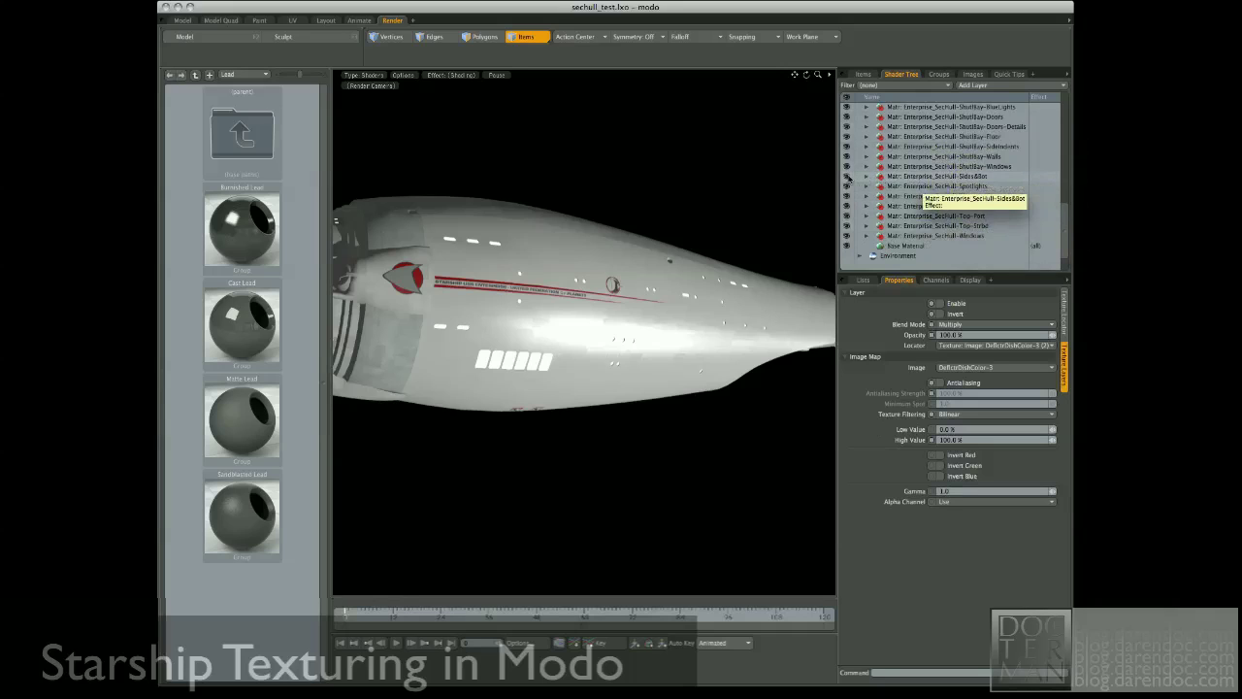
left_click(848, 177)
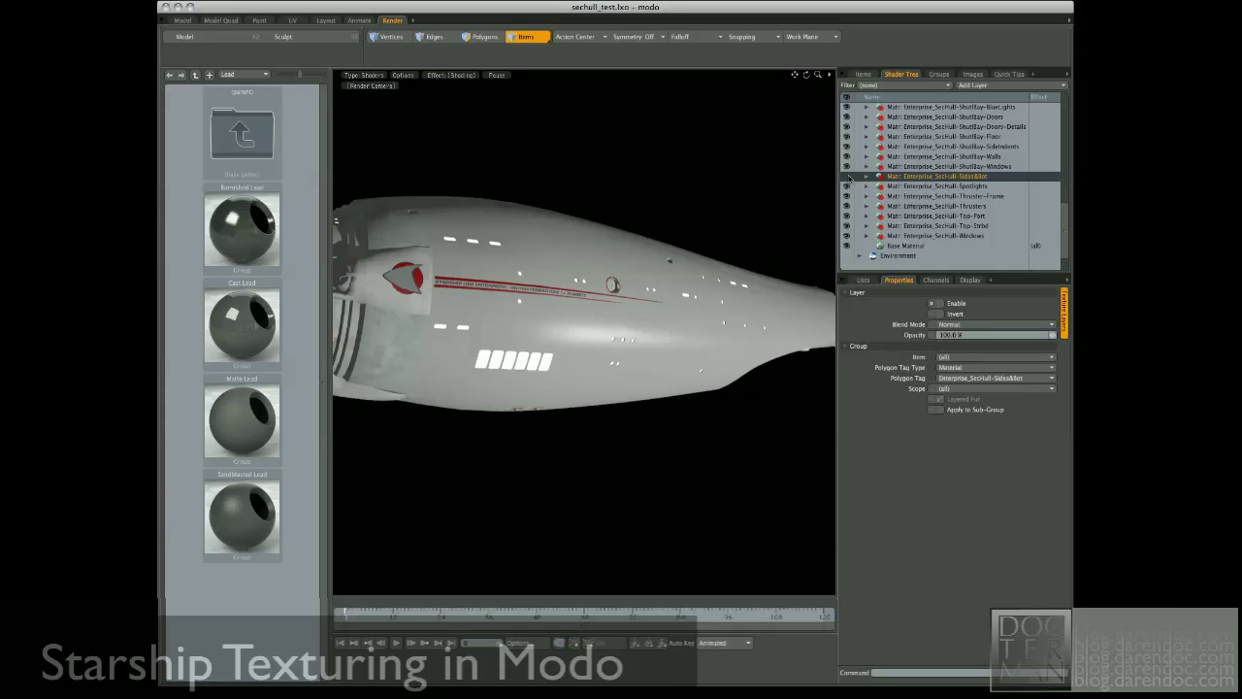
left_click(849, 177)
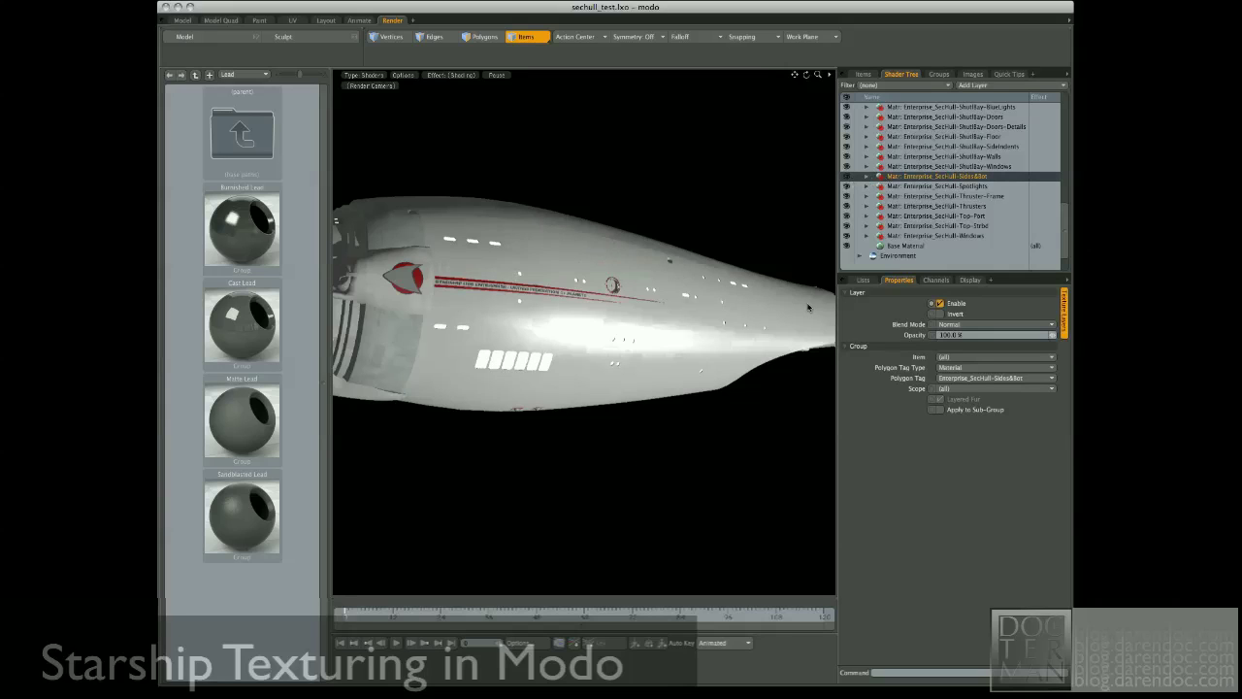
Step: Expand the Enterprise_SecHull-Sides&Bot material and preview its Sides&Bot-Lum and Sides&Bot-Diff image layers, leaving both turned off
left_click(867, 177)
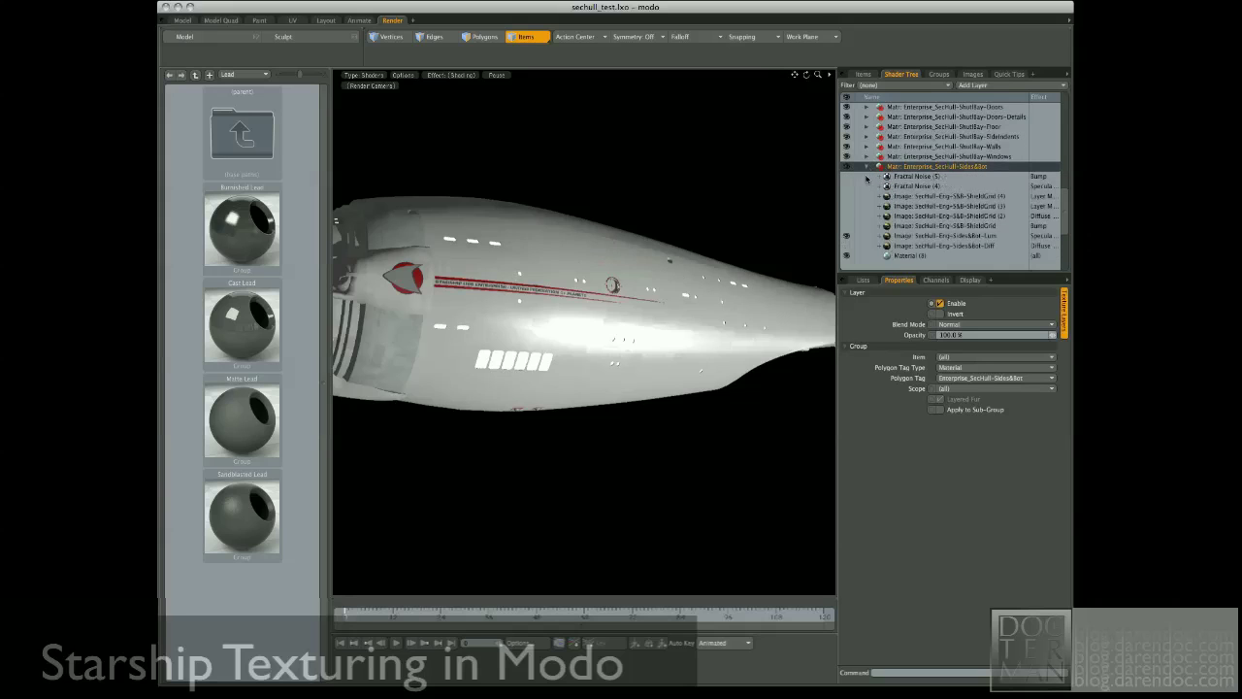
scroll(944, 209, "down", 3)
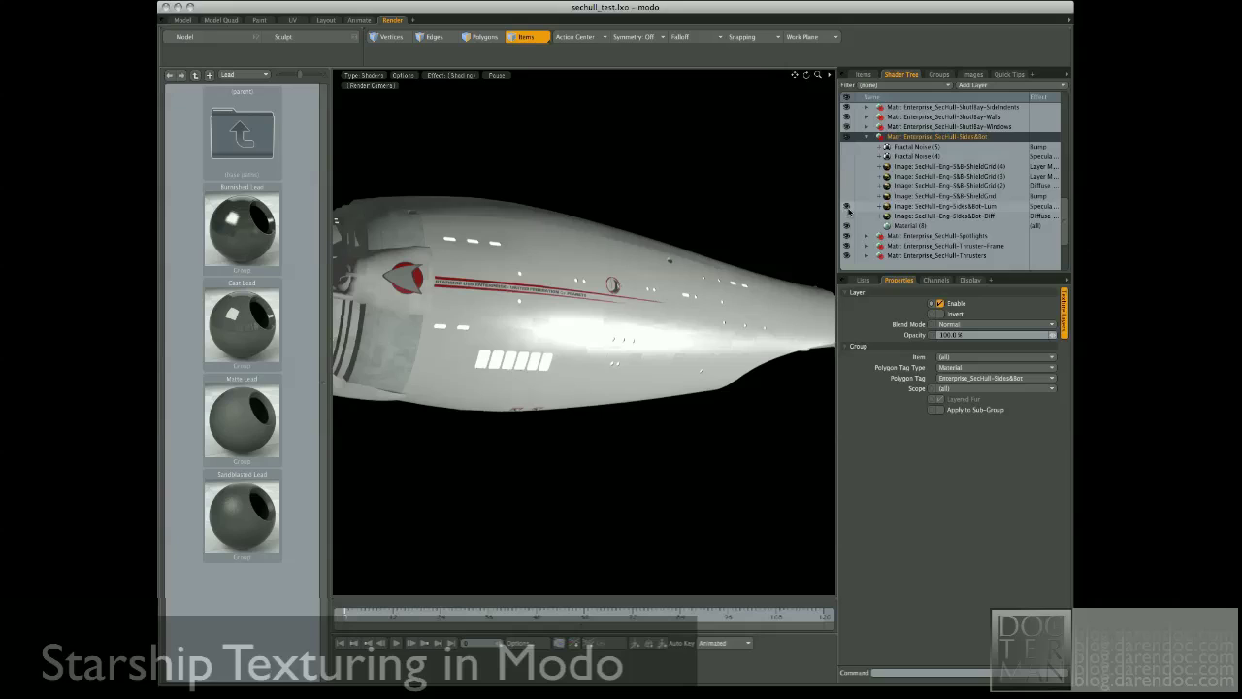
left_click(848, 207)
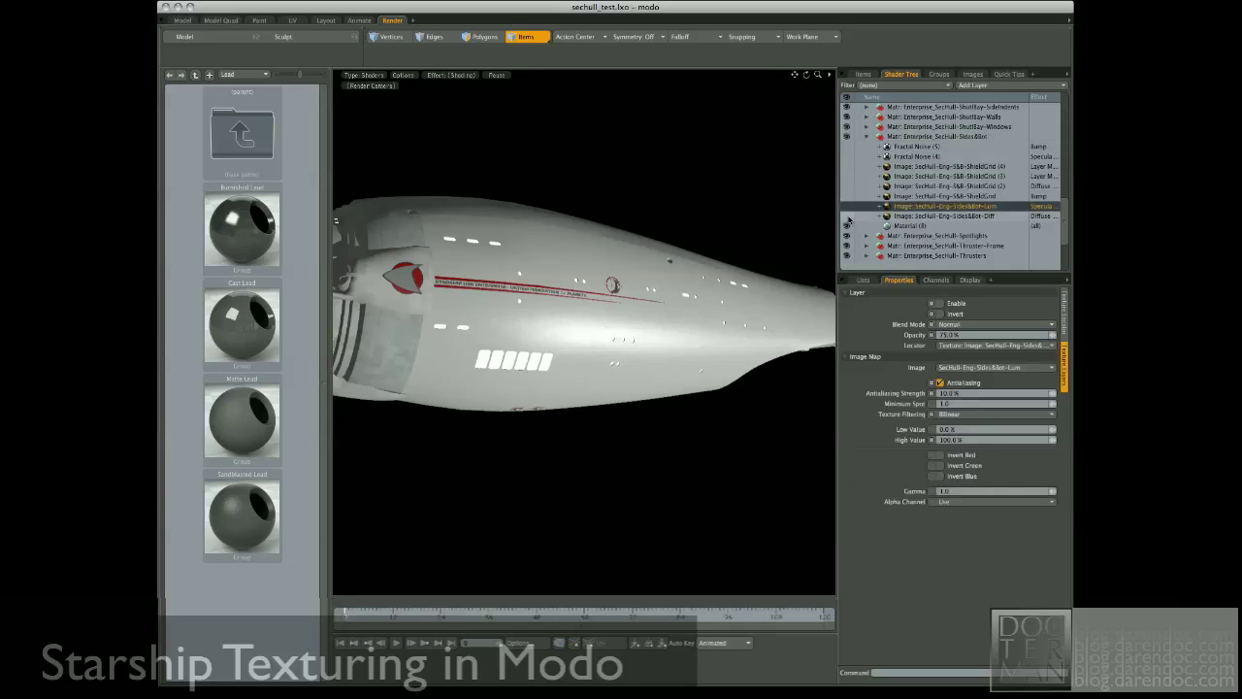
left_click(848, 217)
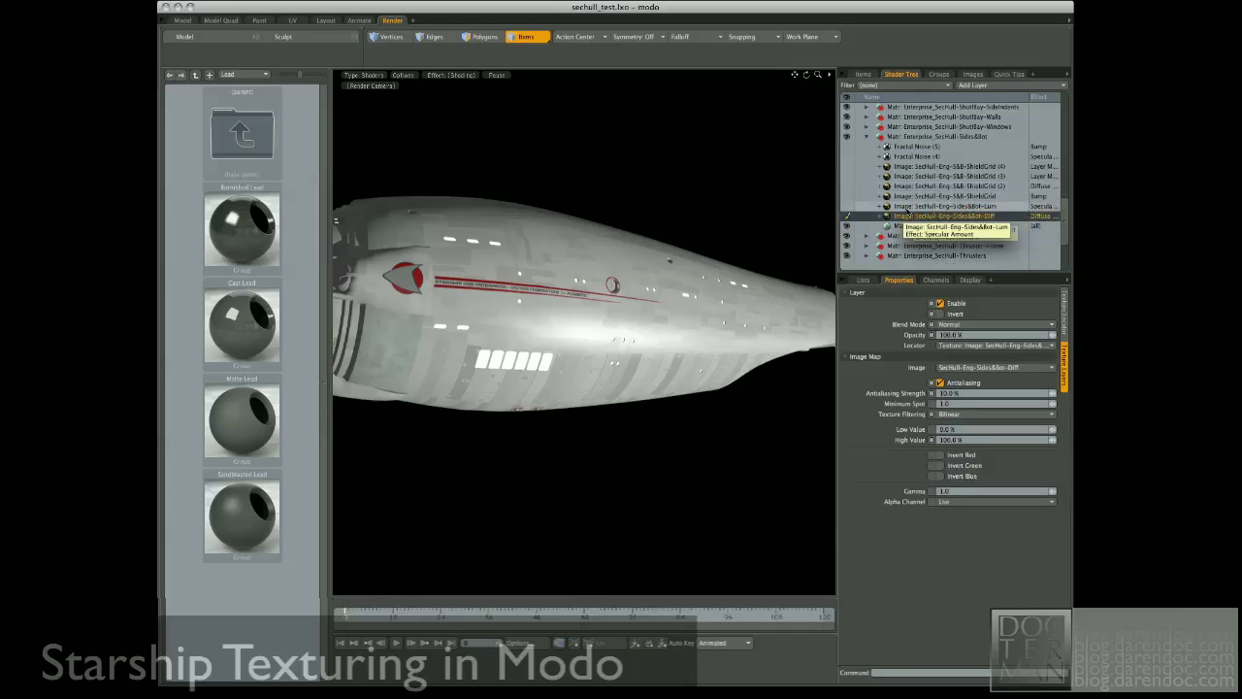
left_click(909, 207)
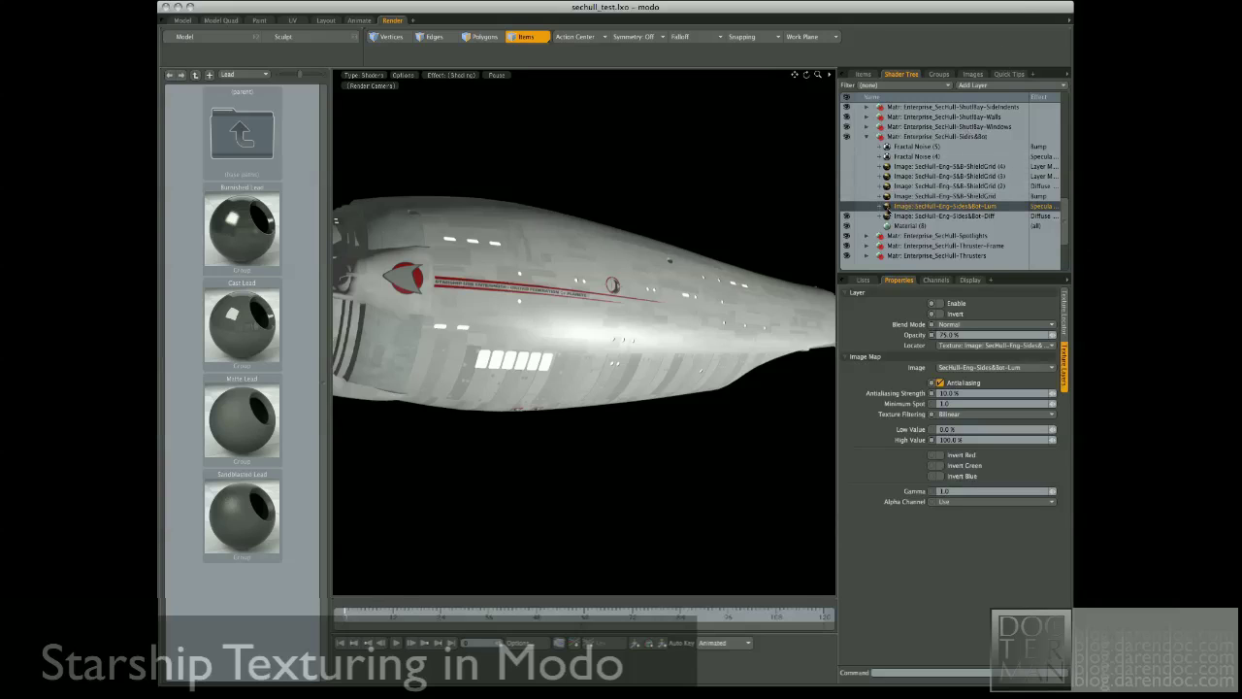
left_click(900, 215)
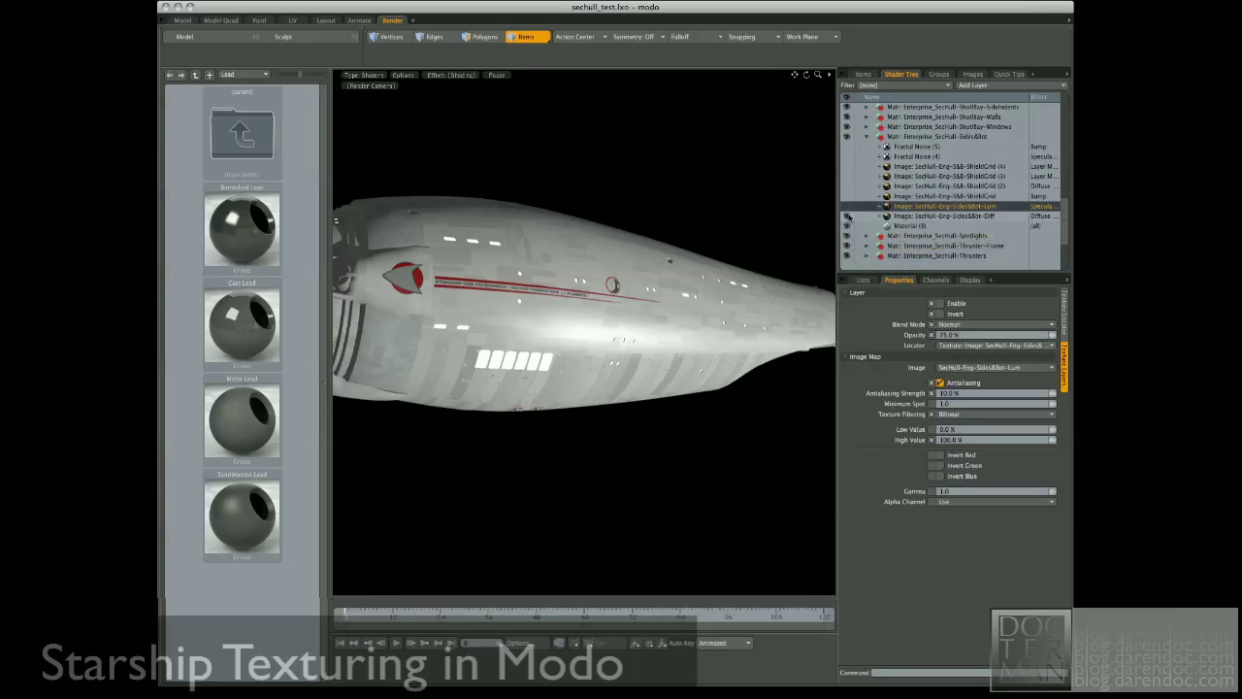
left_click(847, 216)
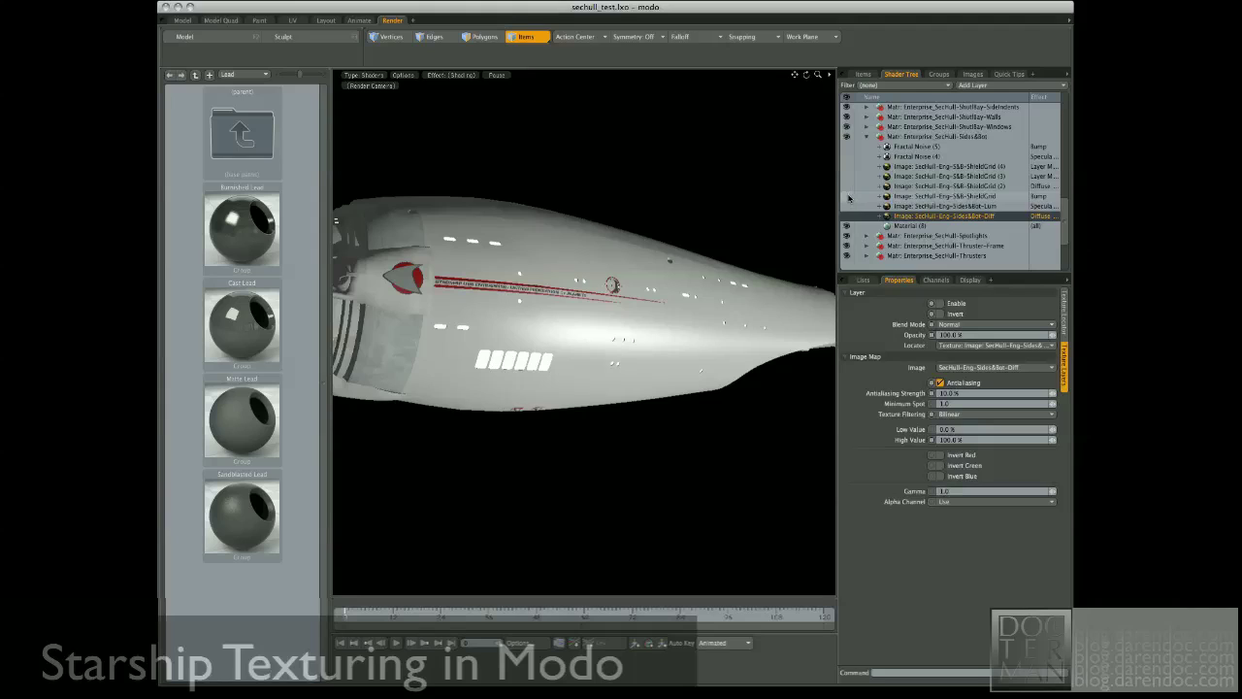
Step: Preview the SecHull-Eng-S&B-ShieldGrid bump, diffuse and layer mask images in the Sides&Bot material, turning each off again
left_click(898, 197)
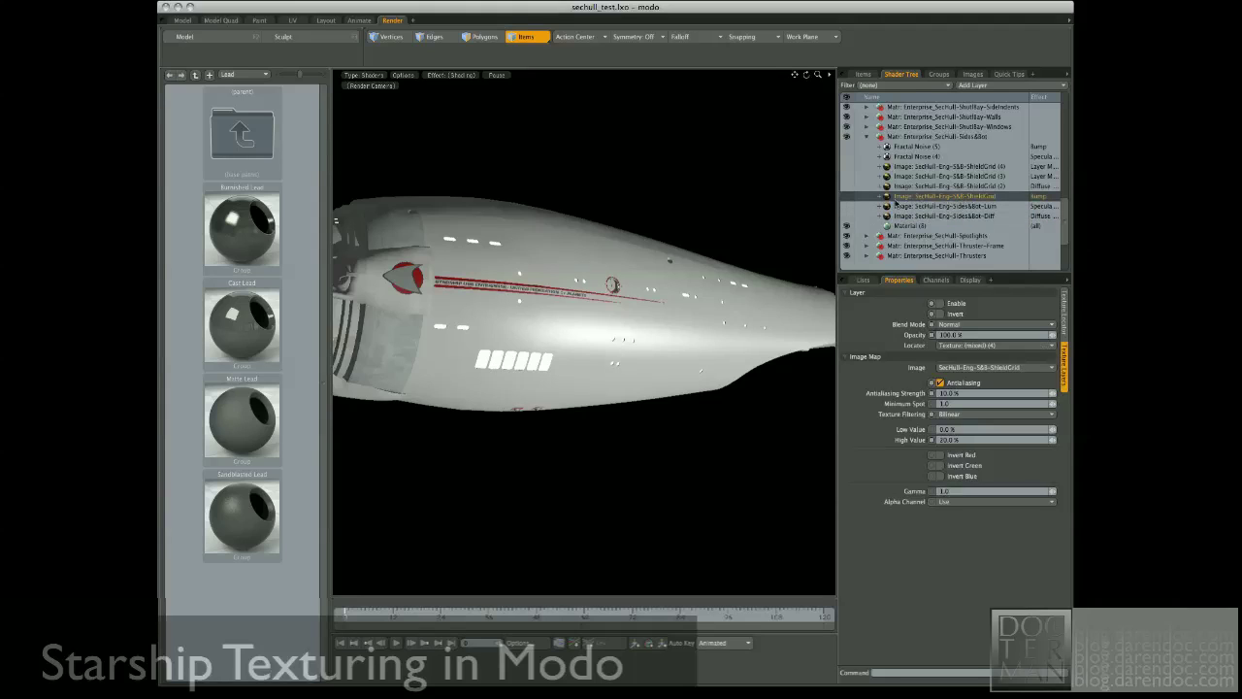
left_click(847, 197)
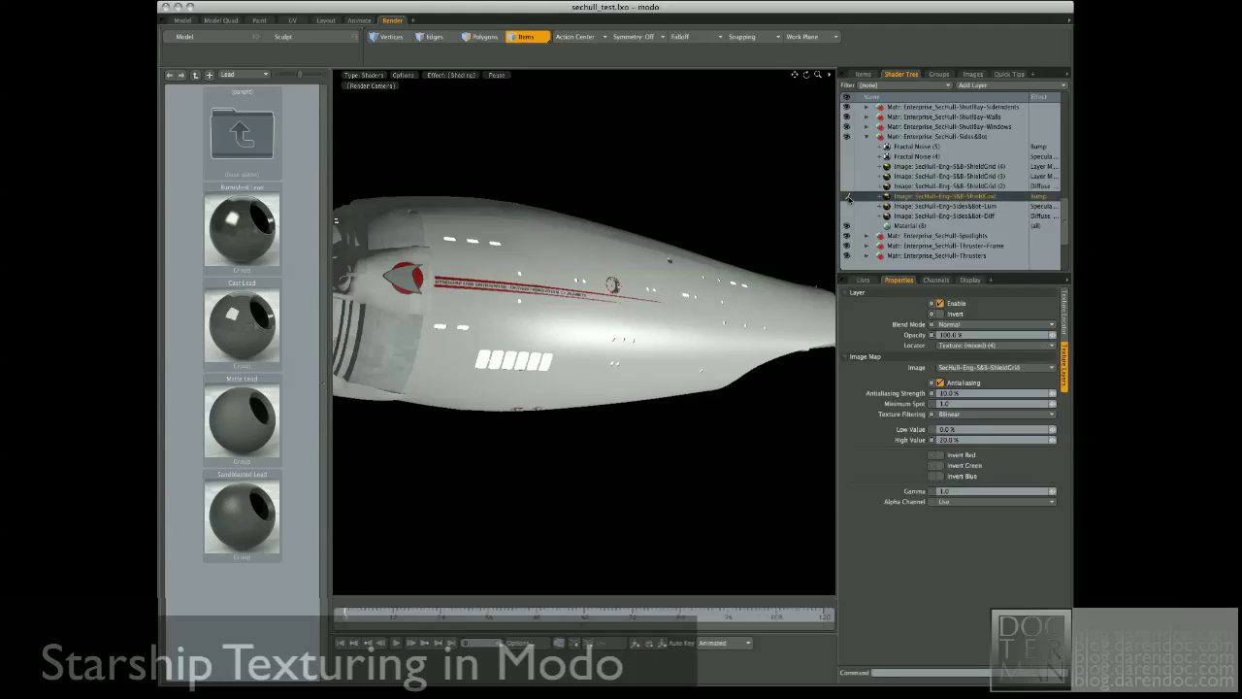
left_click(847, 197)
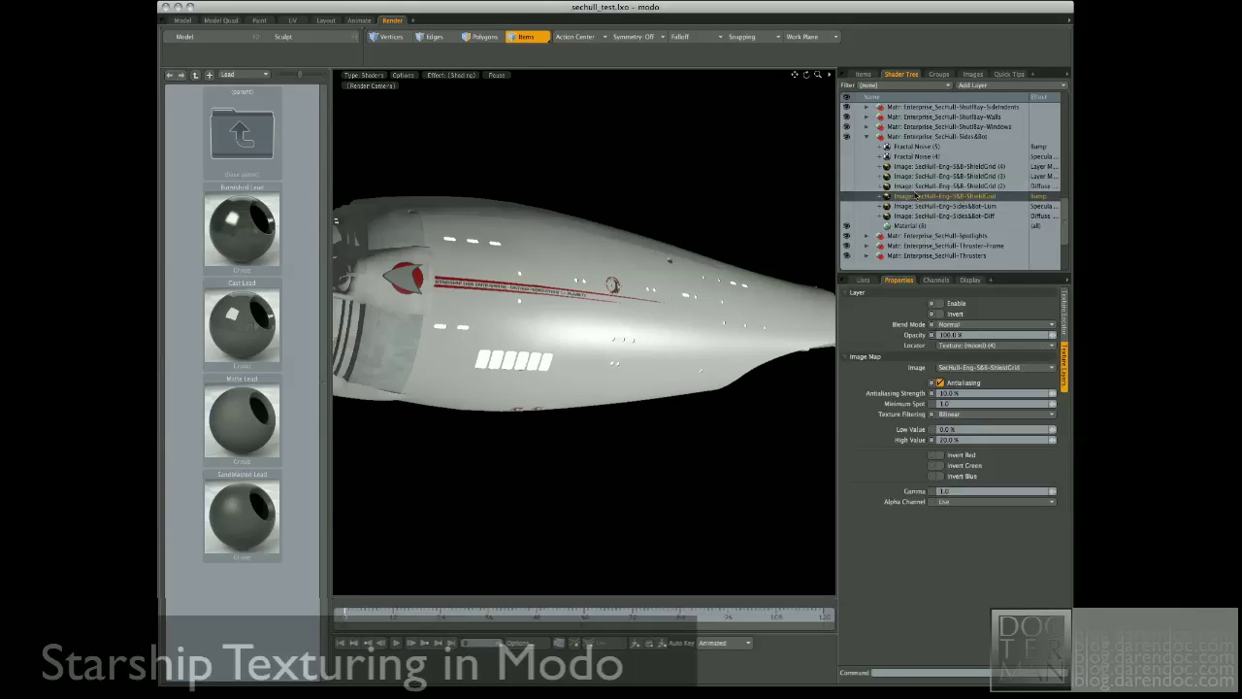
left_click(915, 186)
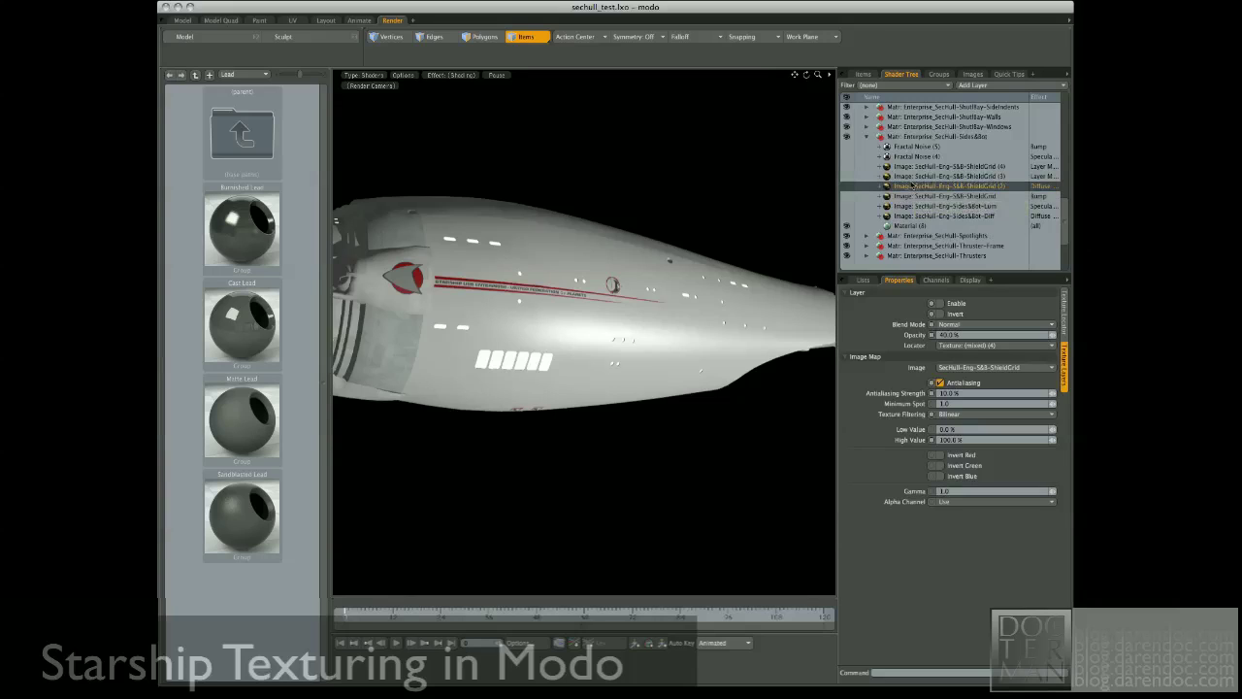
left_click(846, 188)
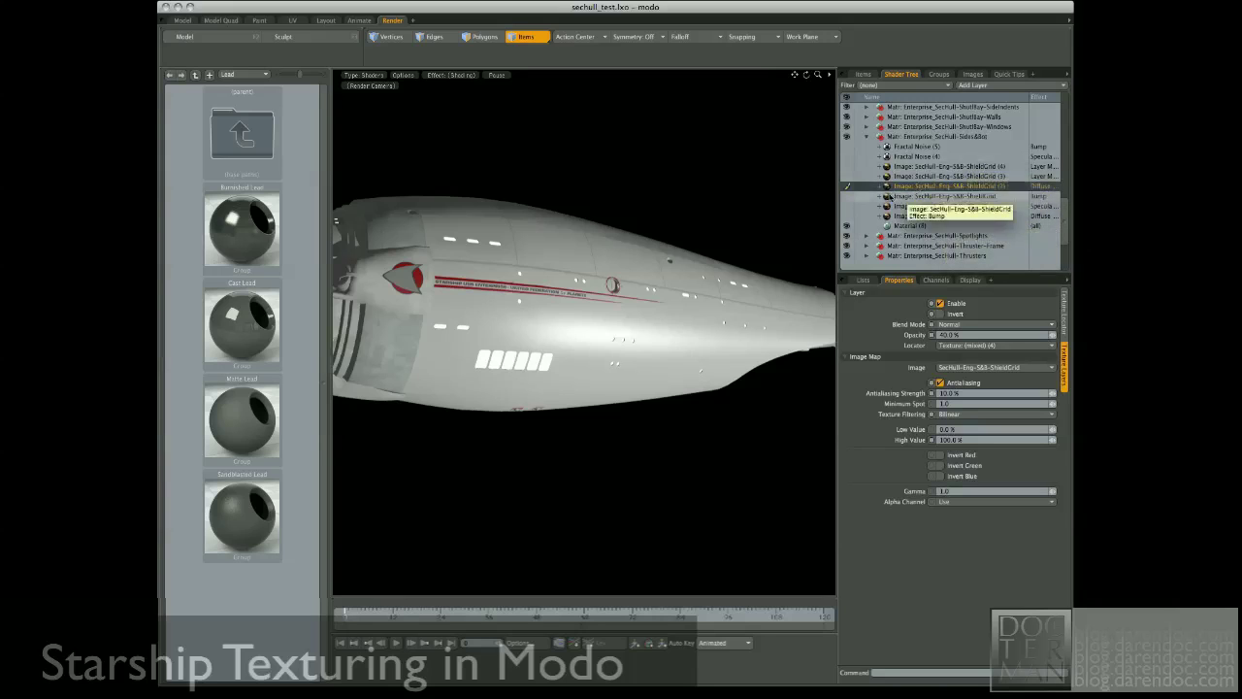
left_click_drag(918, 187, 850, 184)
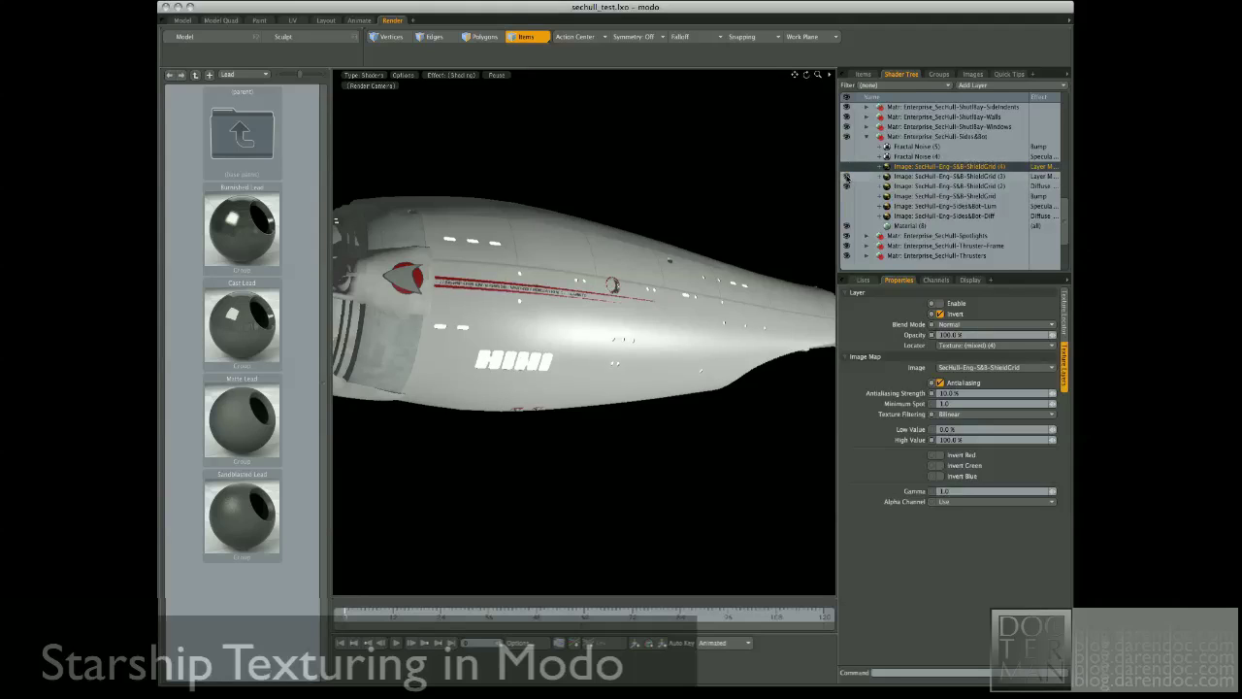
left_click(847, 176)
left_click(848, 185)
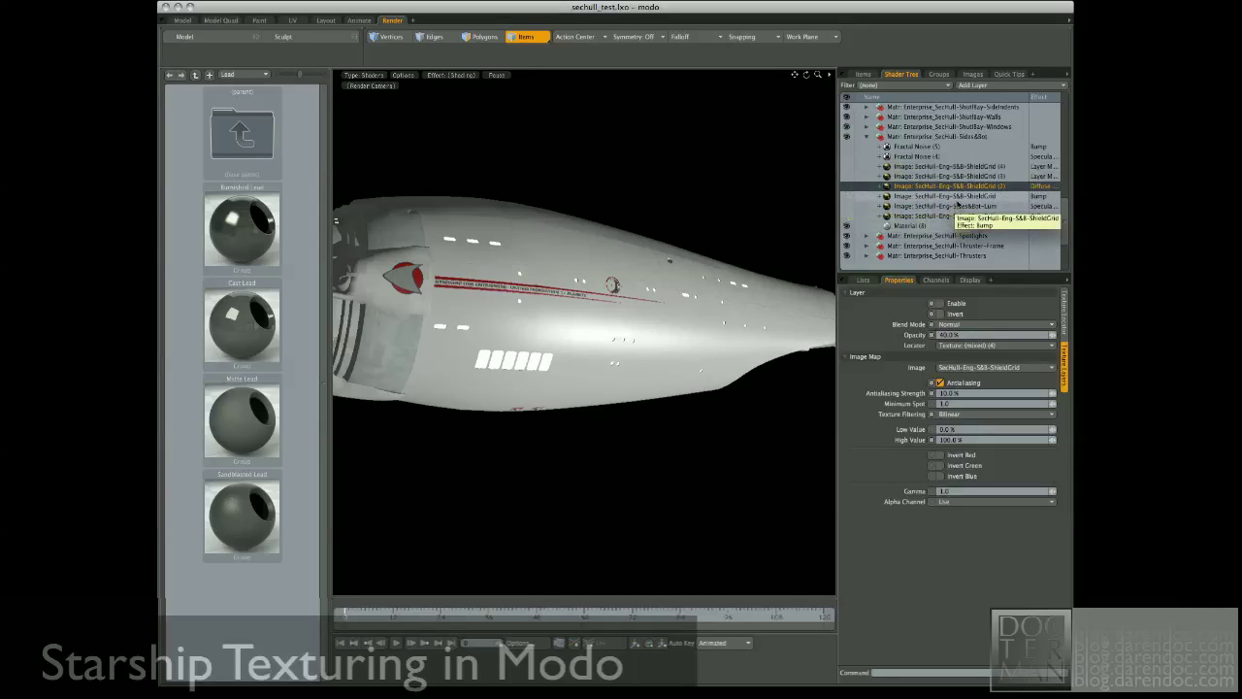
Step: Turn on the SecHull-Eng-Sides&Bot-Diff image layer and reduce its opacity to about 50%
left_click(901, 217)
left_click(847, 215)
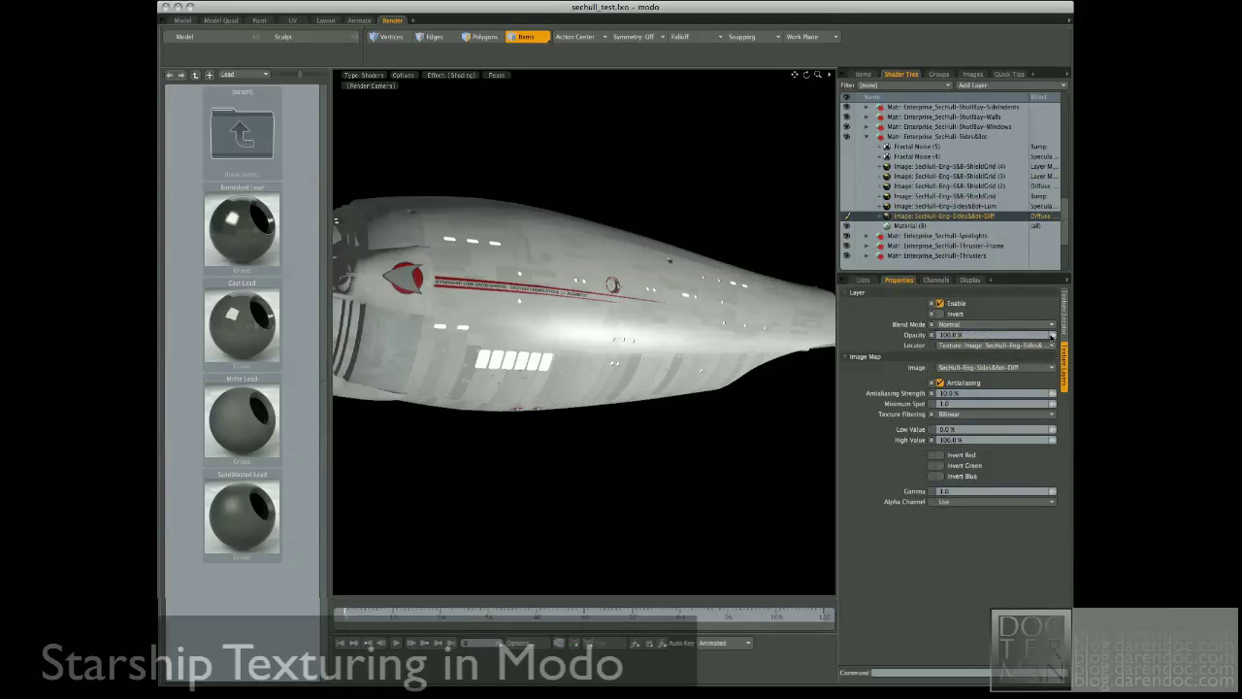
left_click_drag(1048, 334, 990, 335)
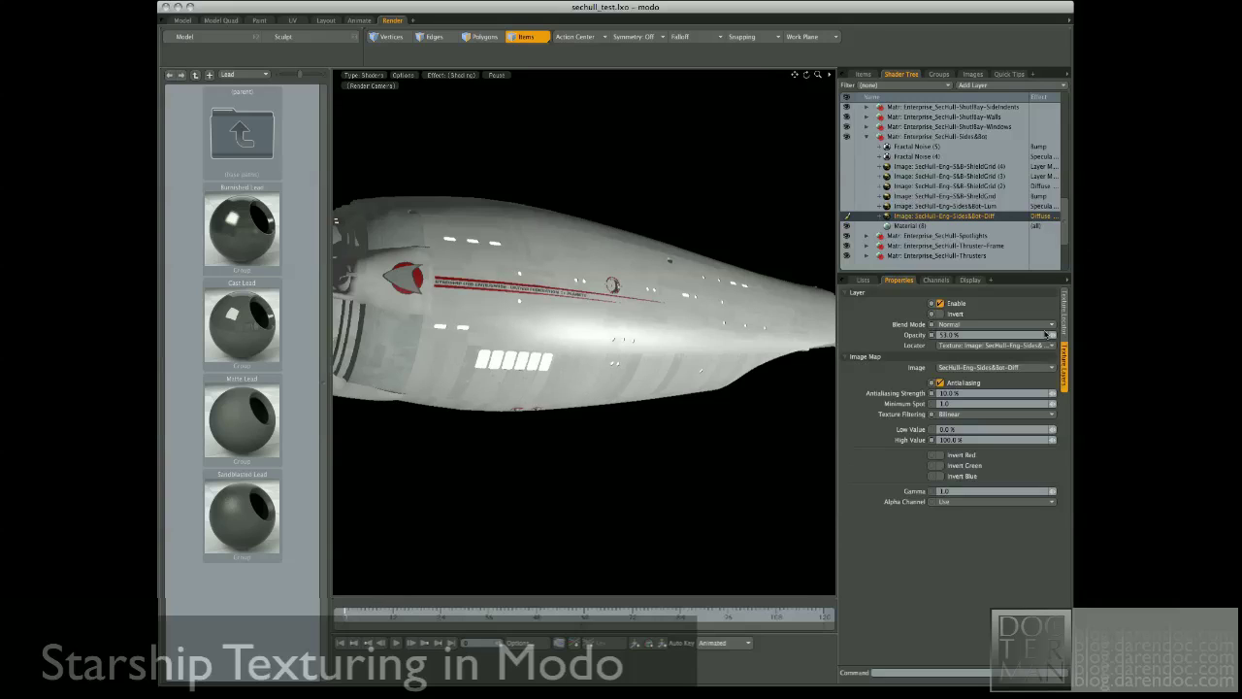
Step: Turn on the SecHull-Eng-Sides&Bot-Lum image layer and add a Gradient layer above it
left_click(879, 205)
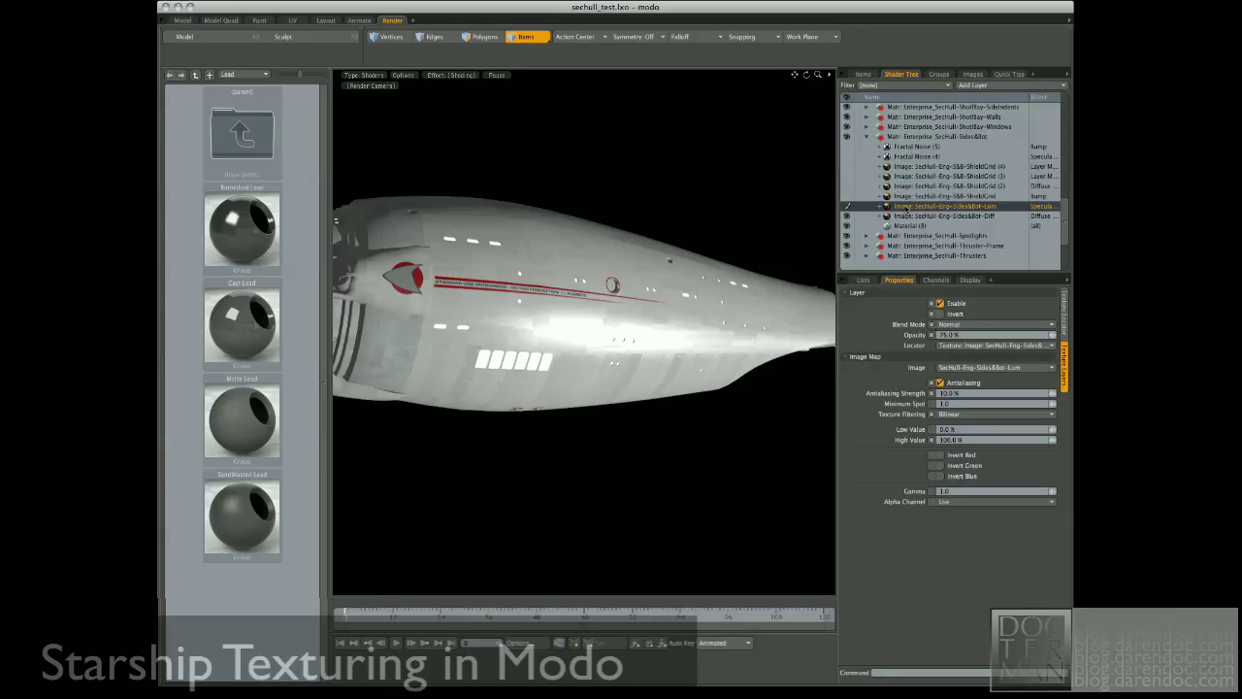
left_click(1026, 88)
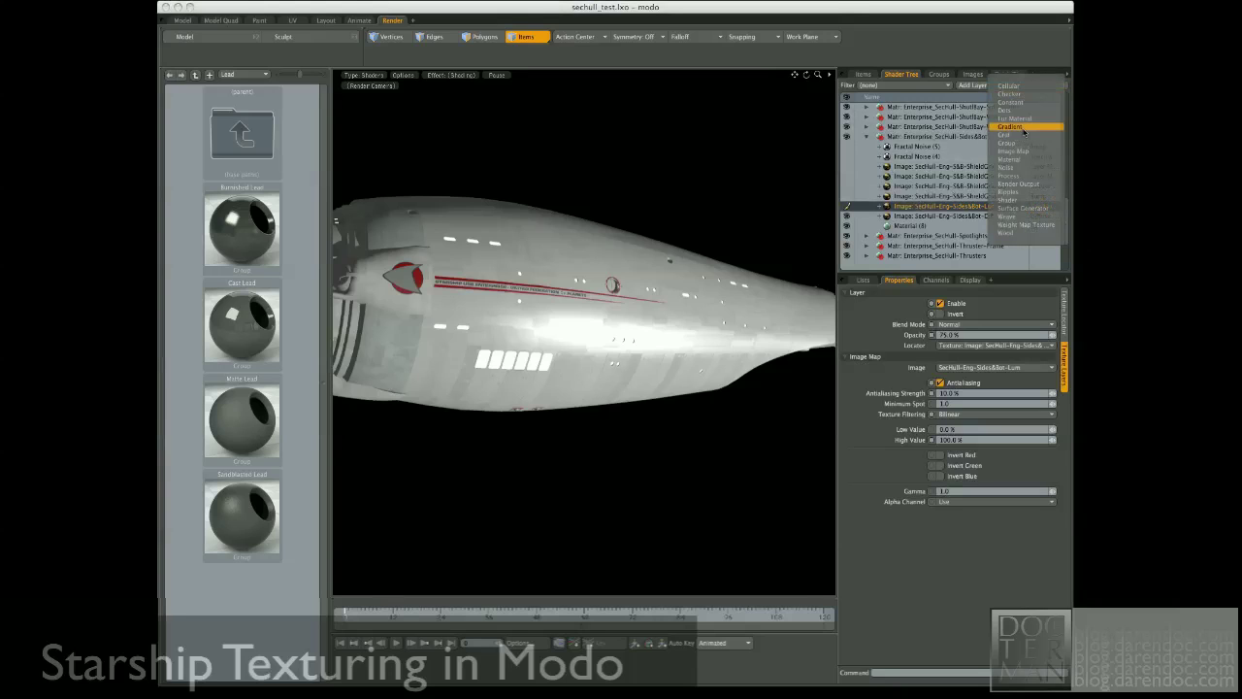
left_click(1014, 127)
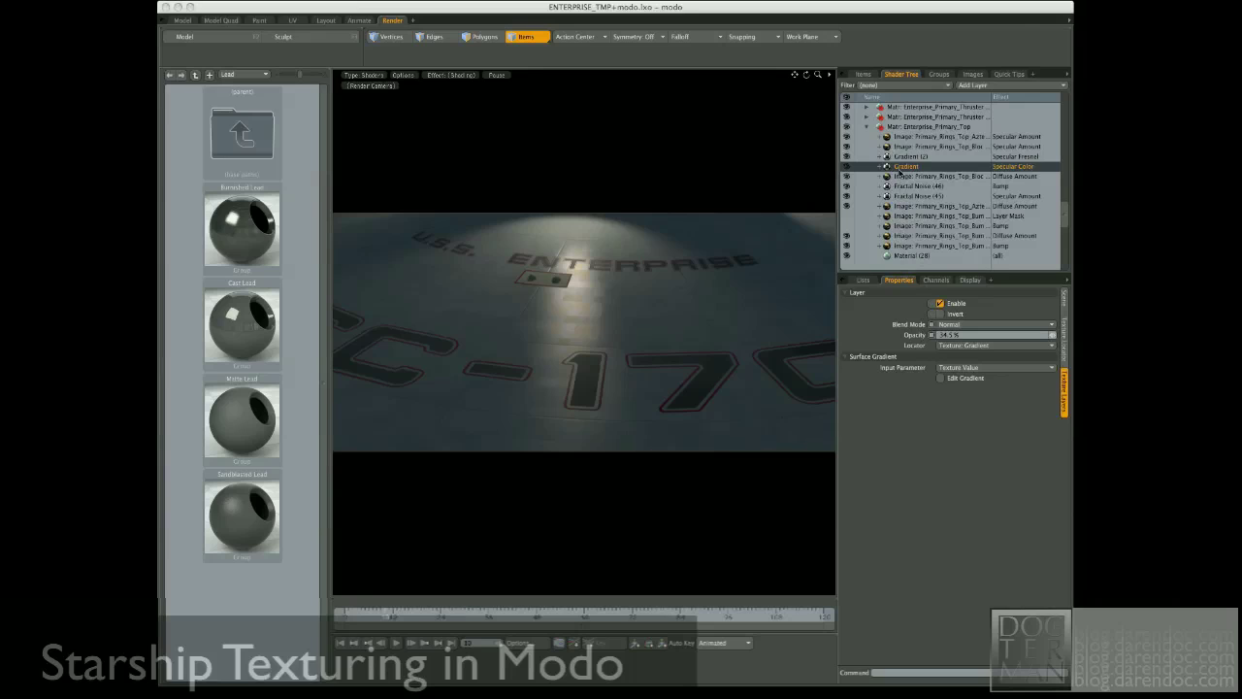
Step: Examine the Specular Color gradient's curves in the Enterprise_Primary_Top material, and try a higher opacity before restoring 34.5%
left_click(940, 379)
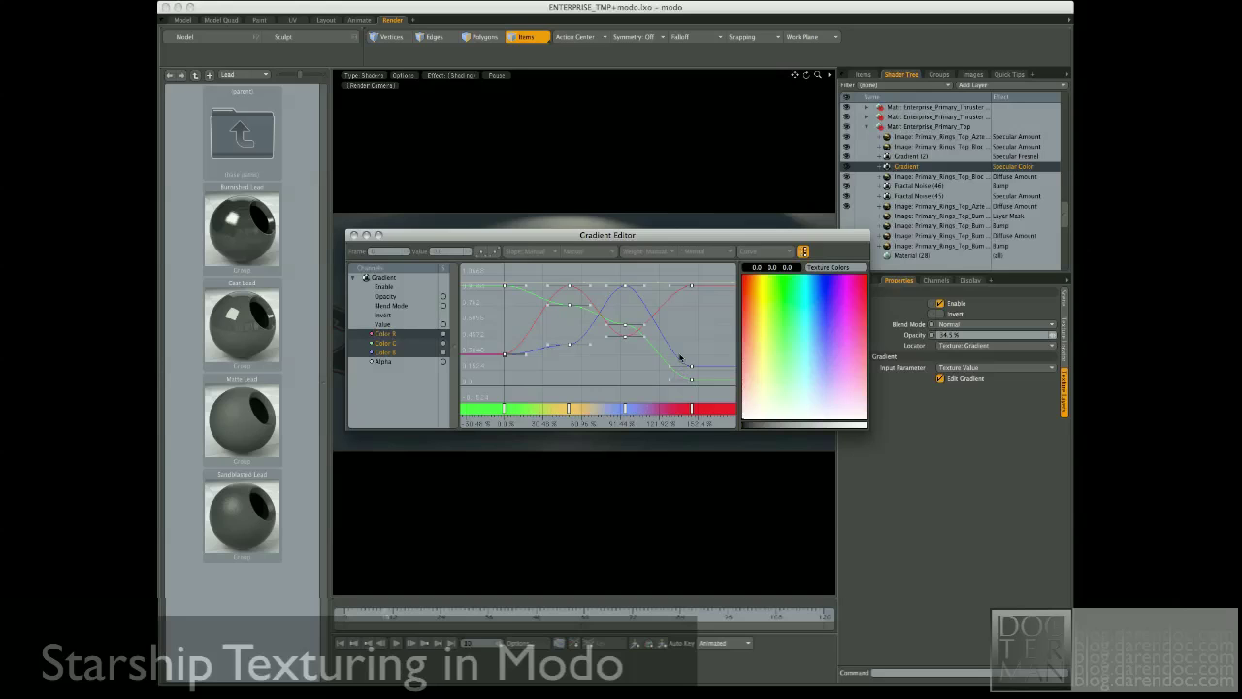
left_click(354, 235)
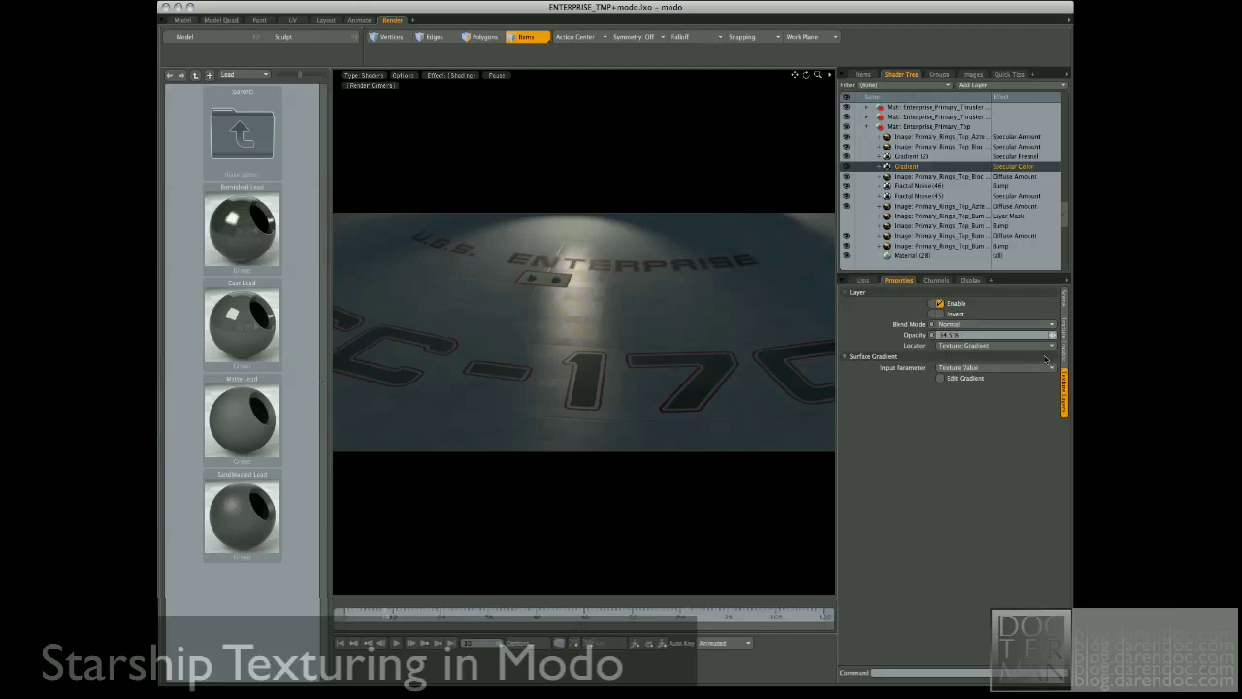
left_click_drag(1053, 335, 1052, 335)
left_click_drag(1052, 335, 1053, 337)
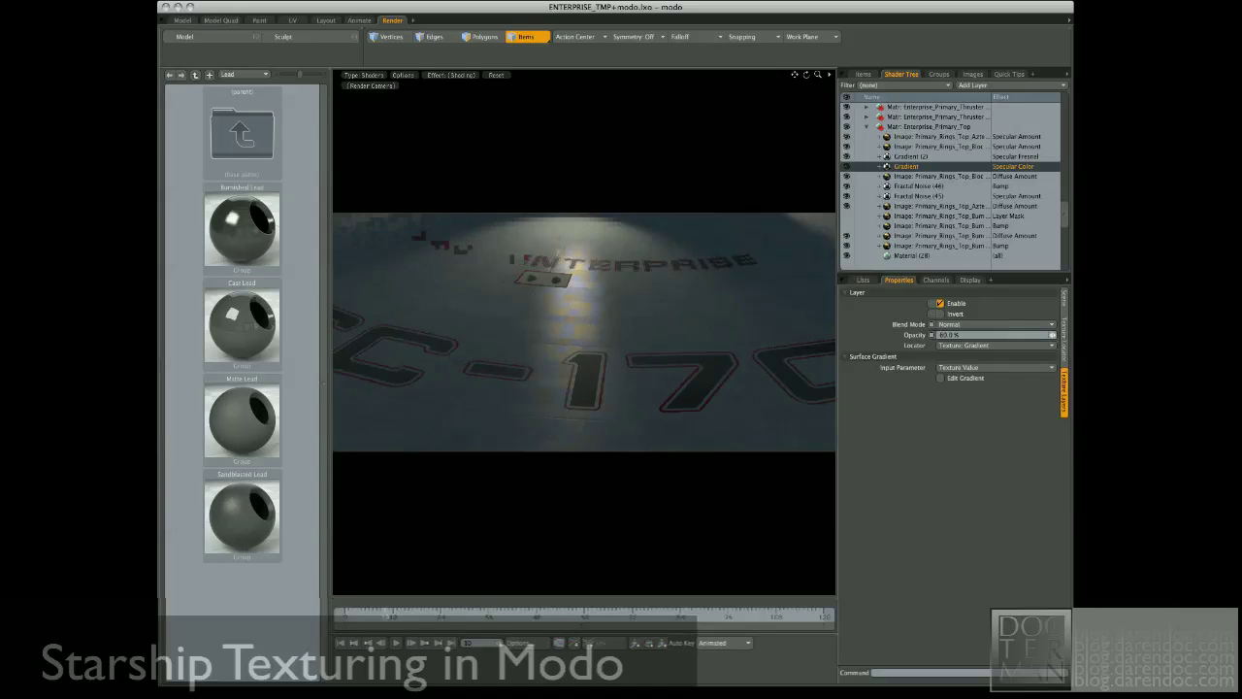
left_click_drag(1052, 335, 1053, 335)
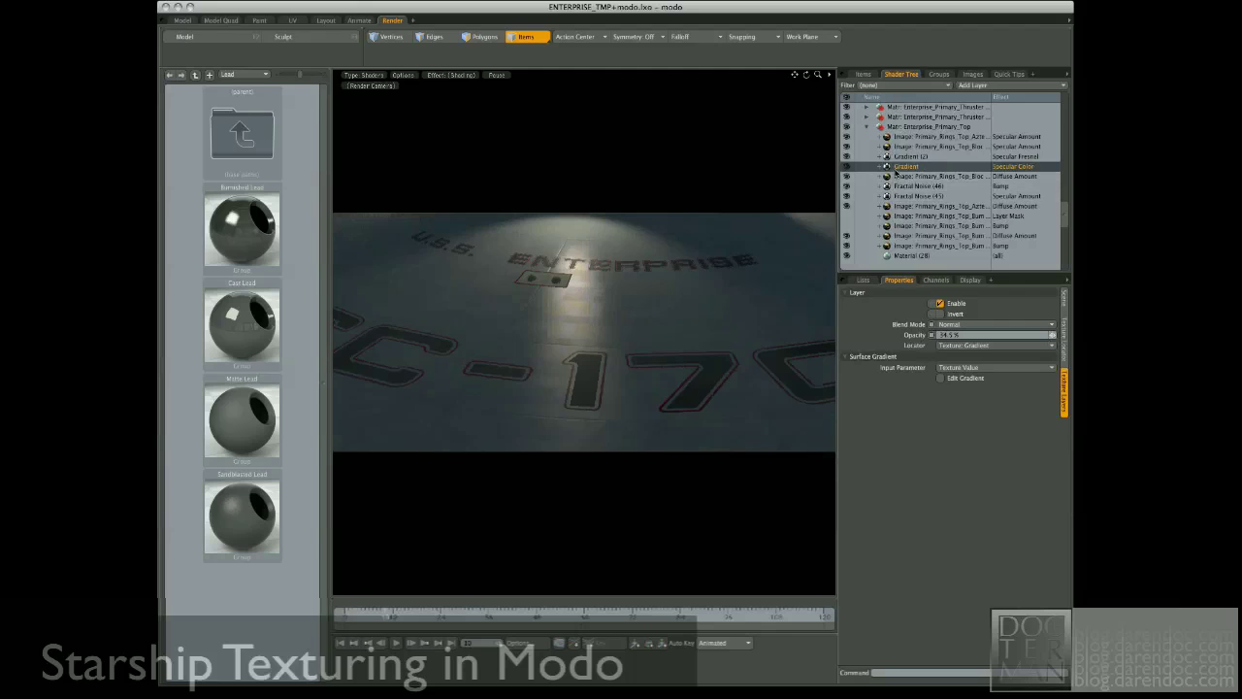
Step: Copy the Specular Color gradient layer from the Enterprise_Primary_Top material and bring up the list of scene items
right_click(900, 169)
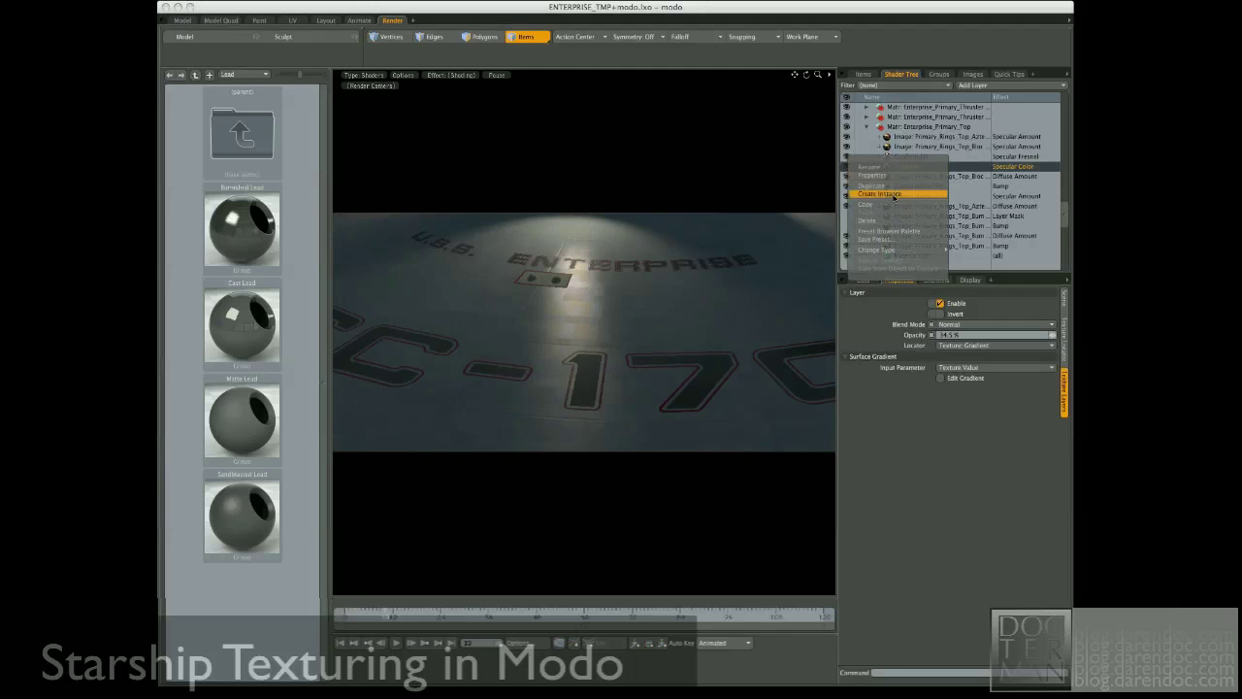
left_click(890, 204)
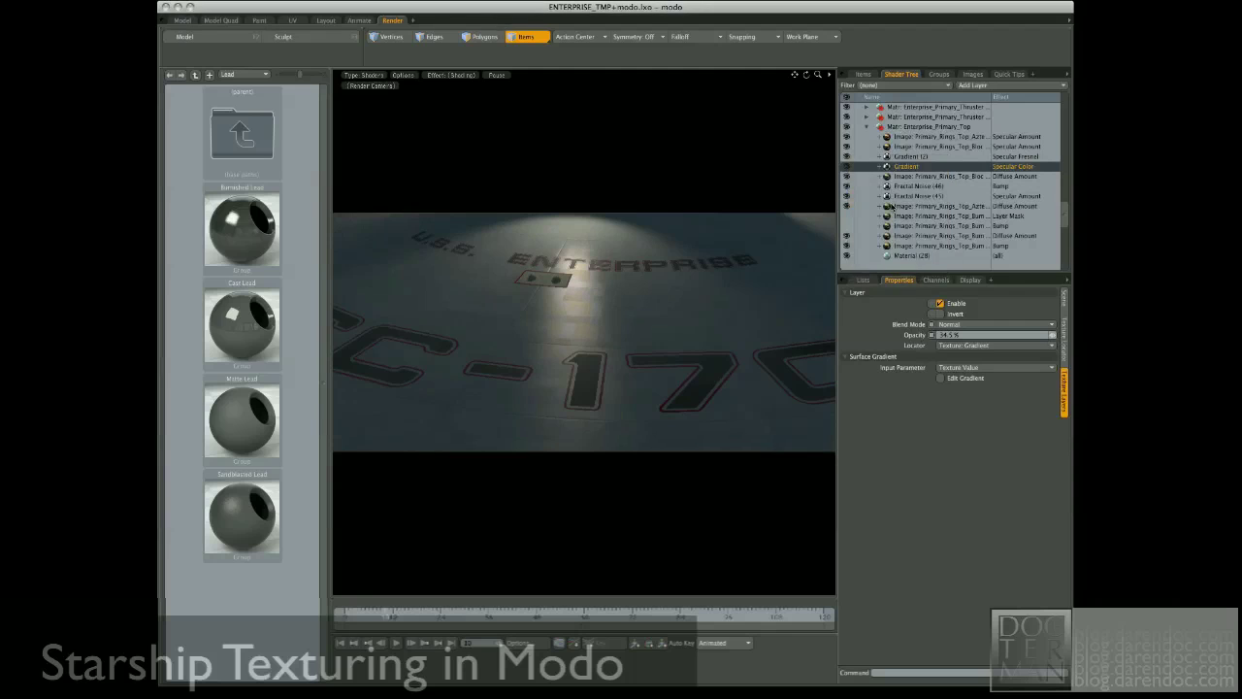
left_click(866, 75)
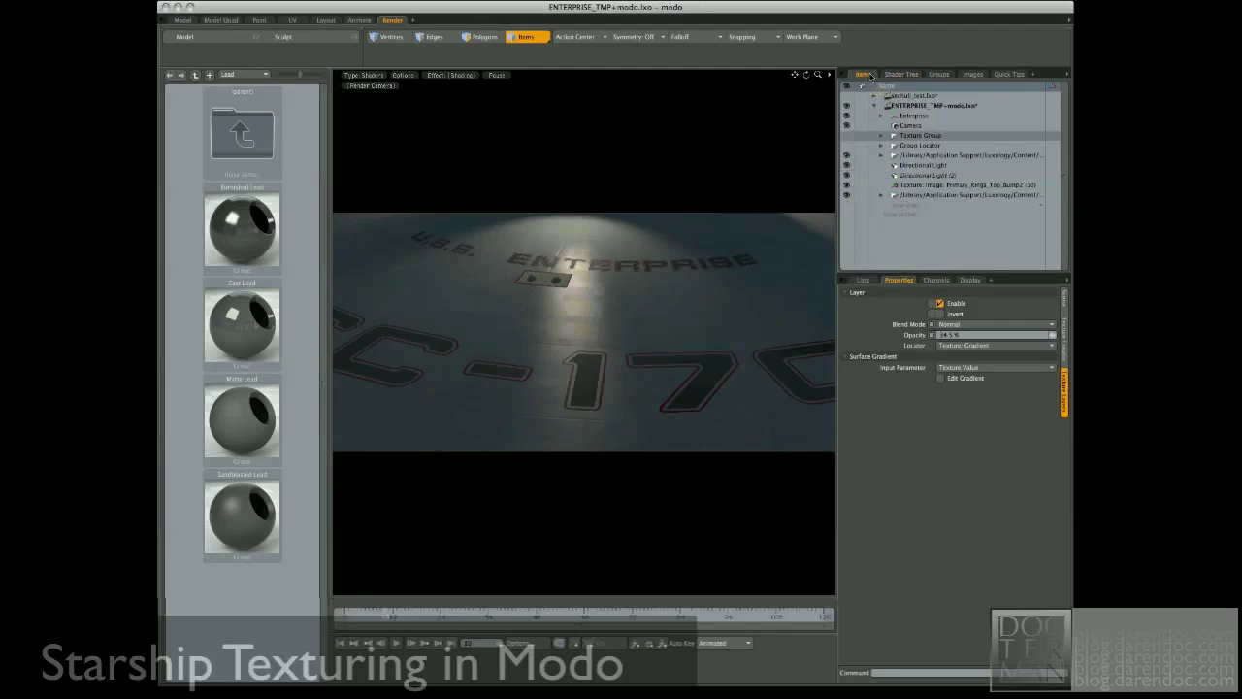